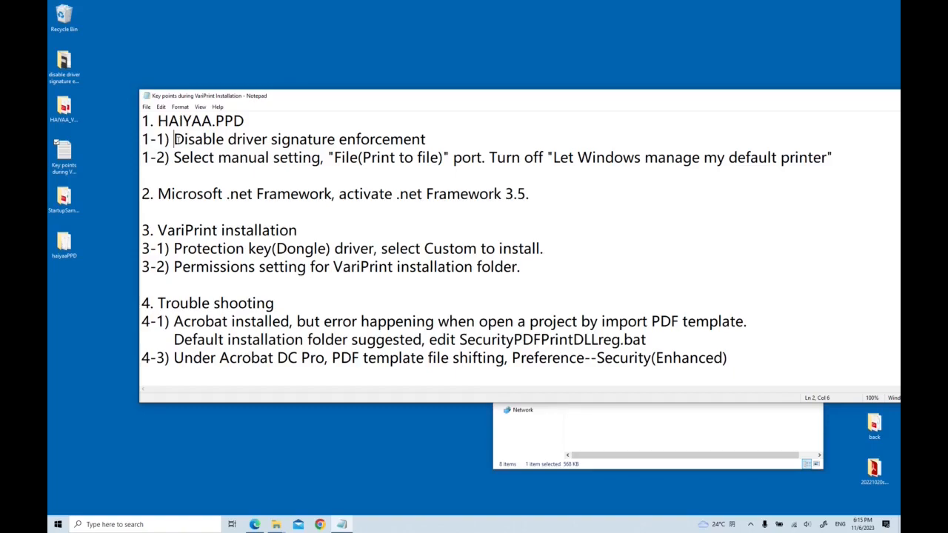
Open the Update & Security Recovery settings to reach the Advanced startup restart option.
click(58, 524)
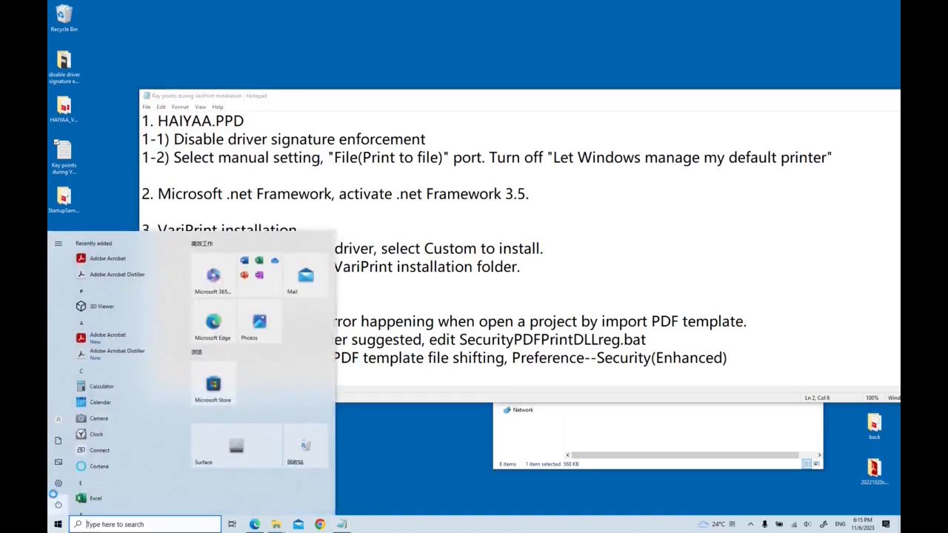
click(57, 482)
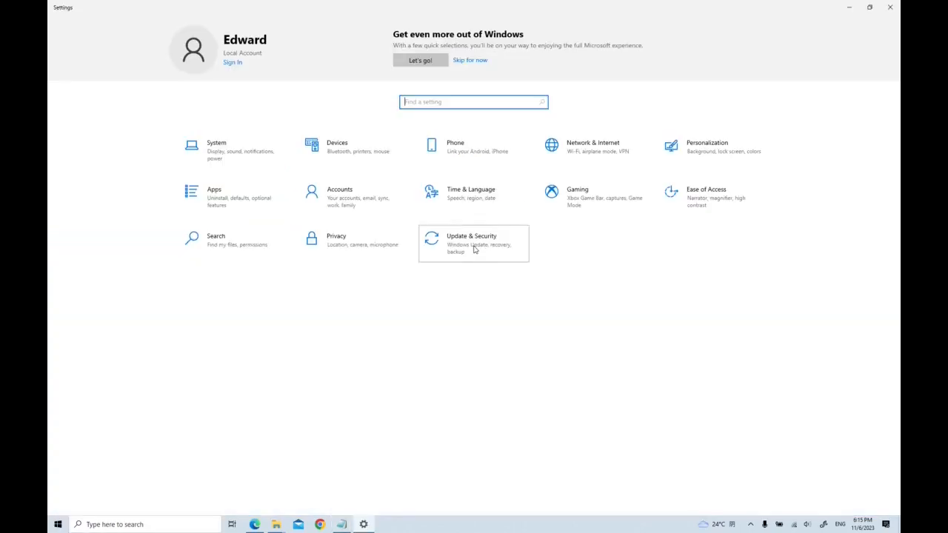
click(474, 249)
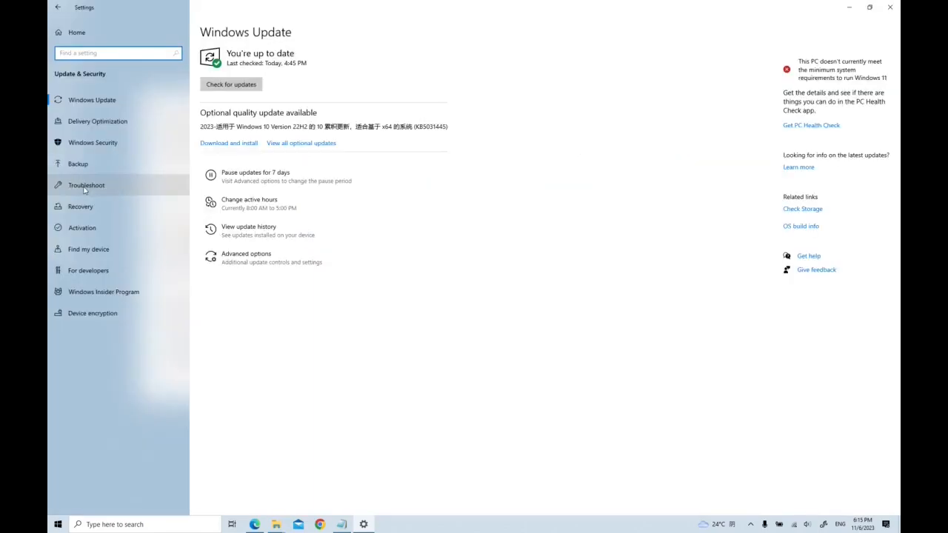
click(79, 210)
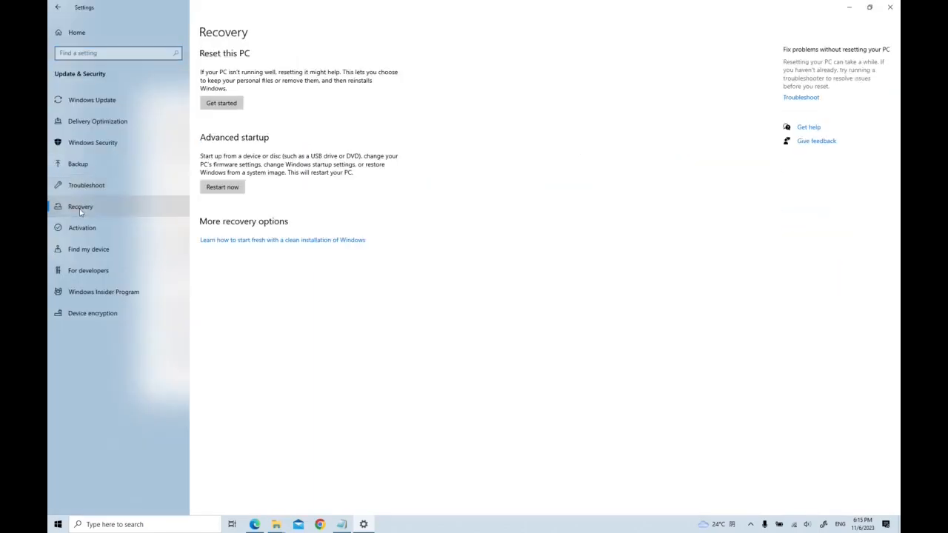
click(234, 190)
click(846, 5)
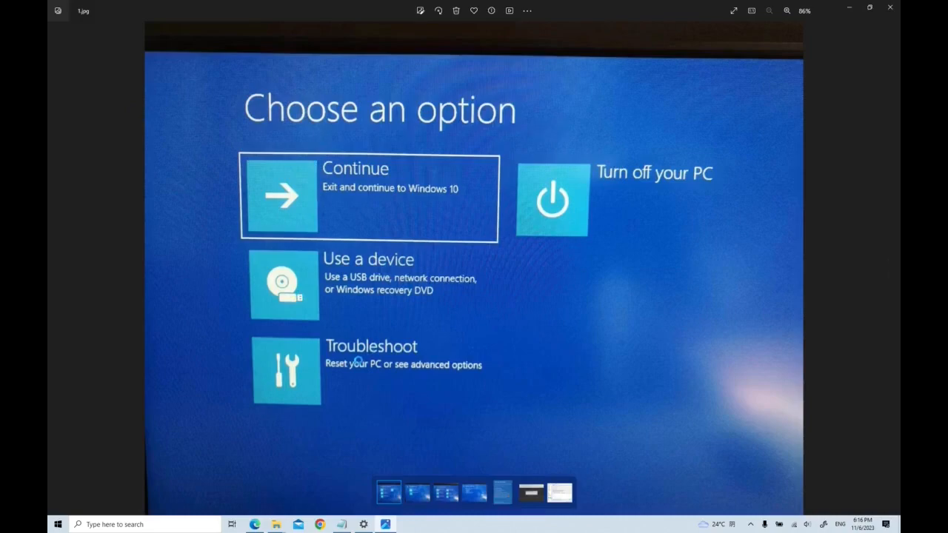
Step through the photos of the Troubleshoot, Advanced options and Startup Settings boot screens.
key(Right)
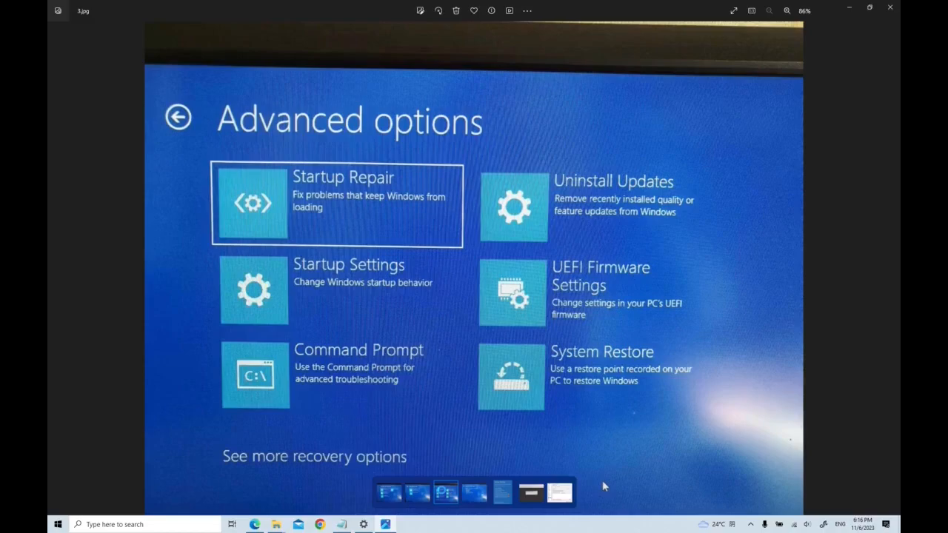
click(448, 490)
click(474, 492)
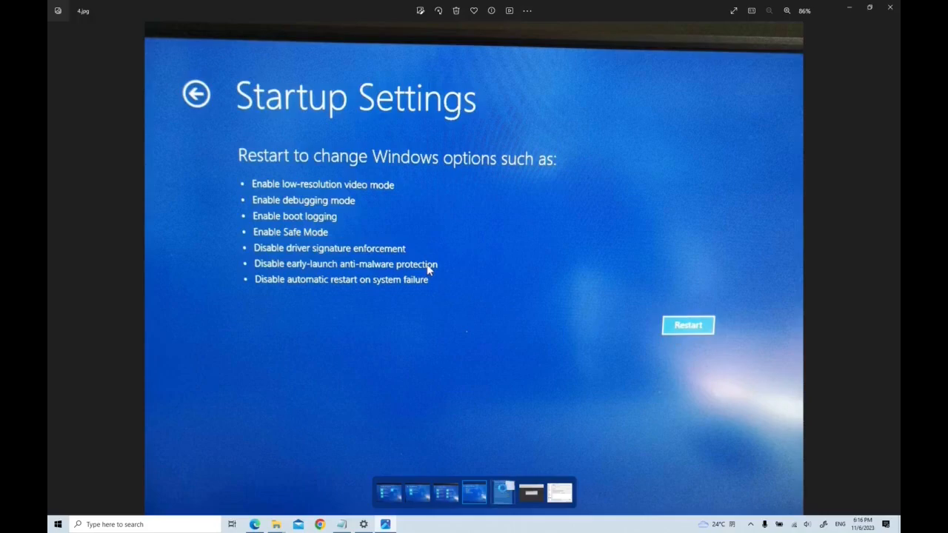
click(505, 488)
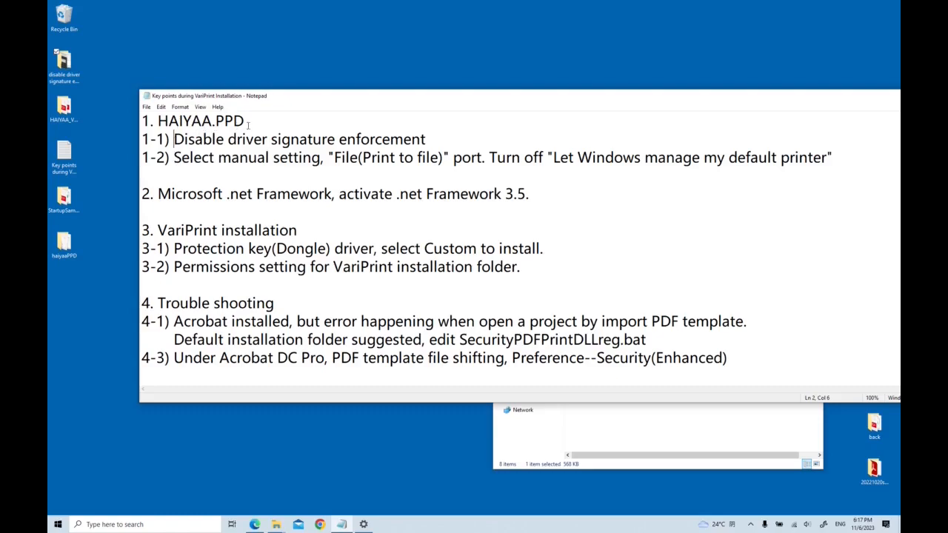
Open the Printers & scanners settings and start adding a printer that isn't listed.
click(54, 525)
click(364, 524)
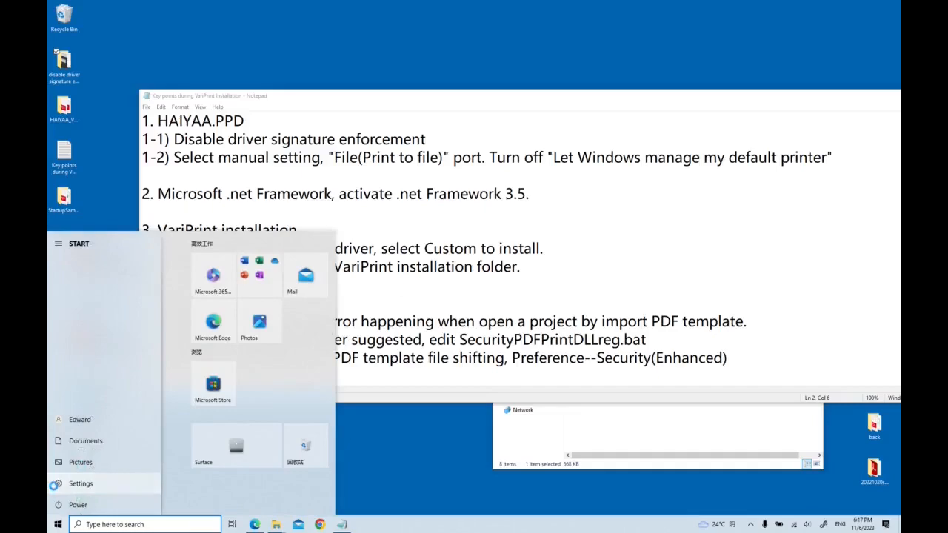
click(64, 482)
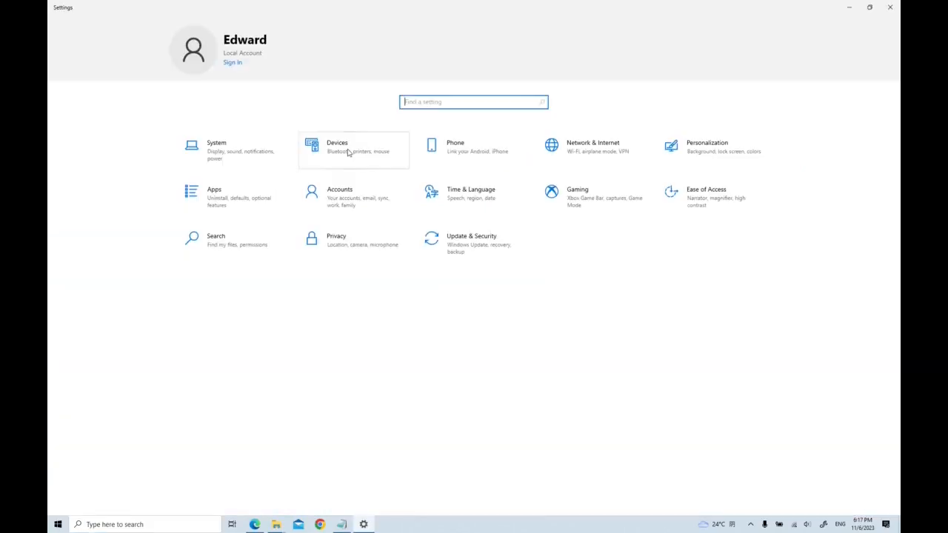
click(347, 151)
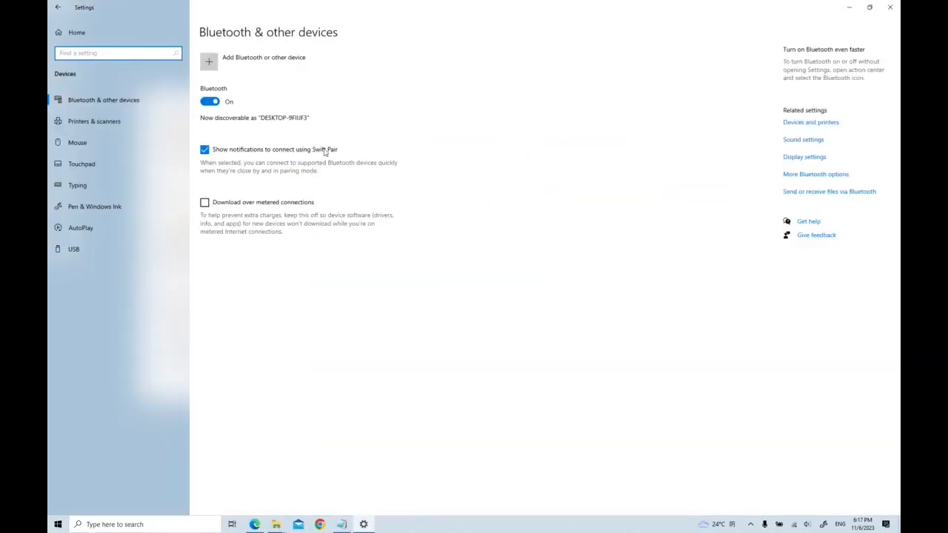
click(83, 124)
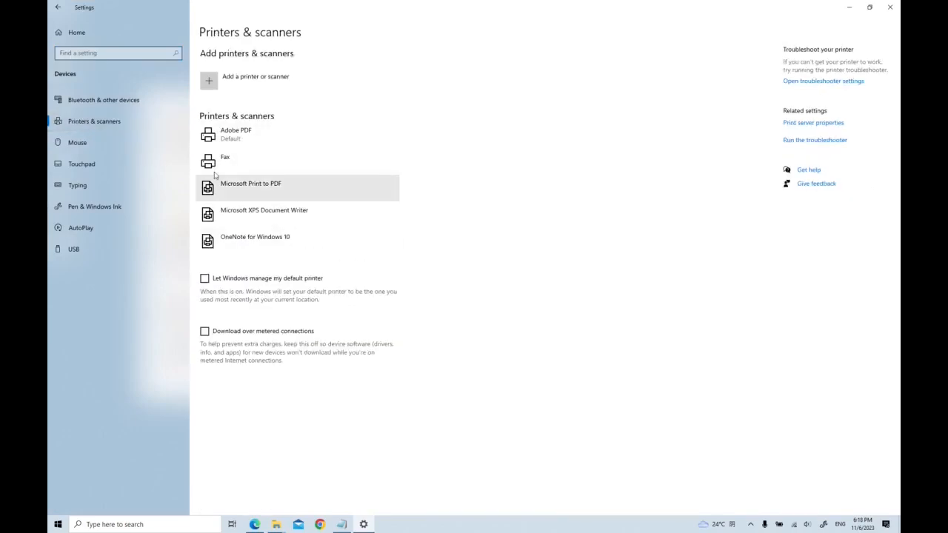
click(208, 84)
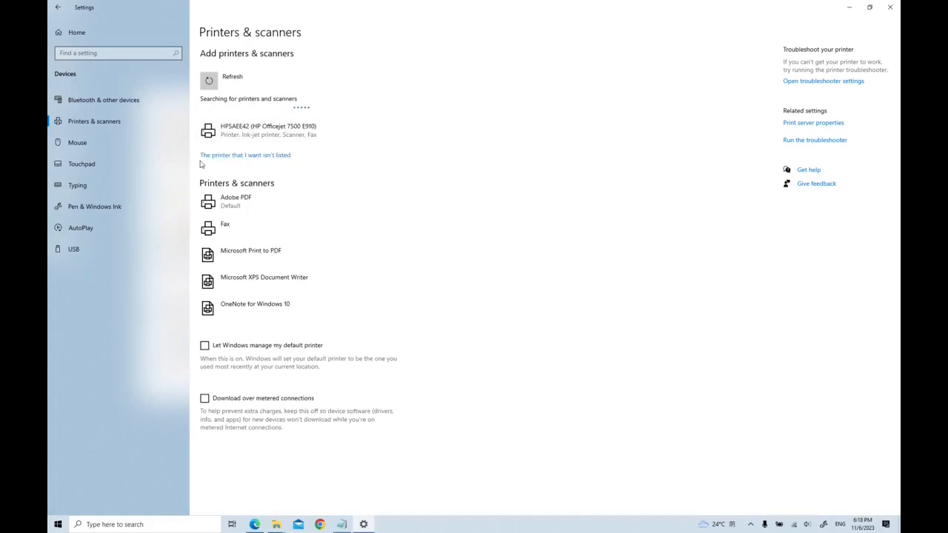
click(277, 162)
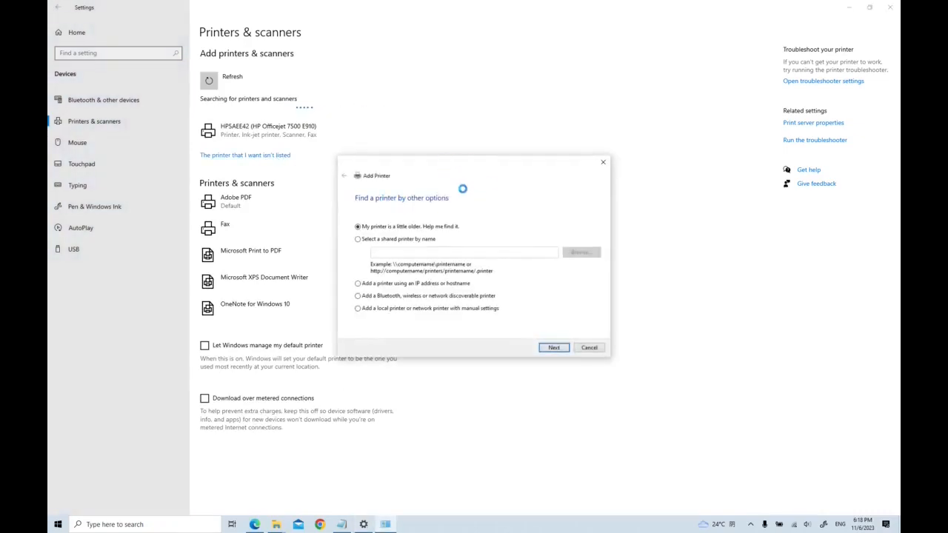
Choose to add a local printer with manual settings using the existing FILE: (Print to File) port.
click(357, 308)
click(548, 347)
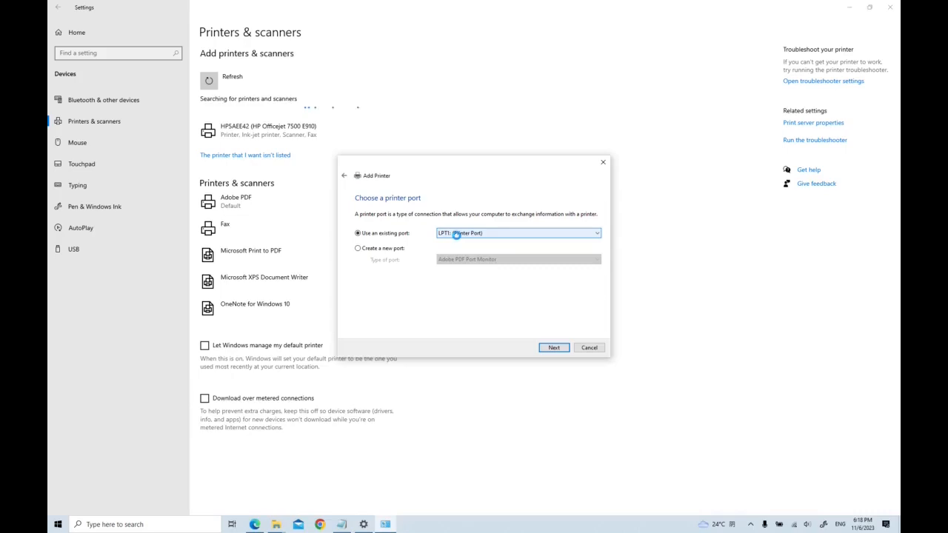
click(457, 234)
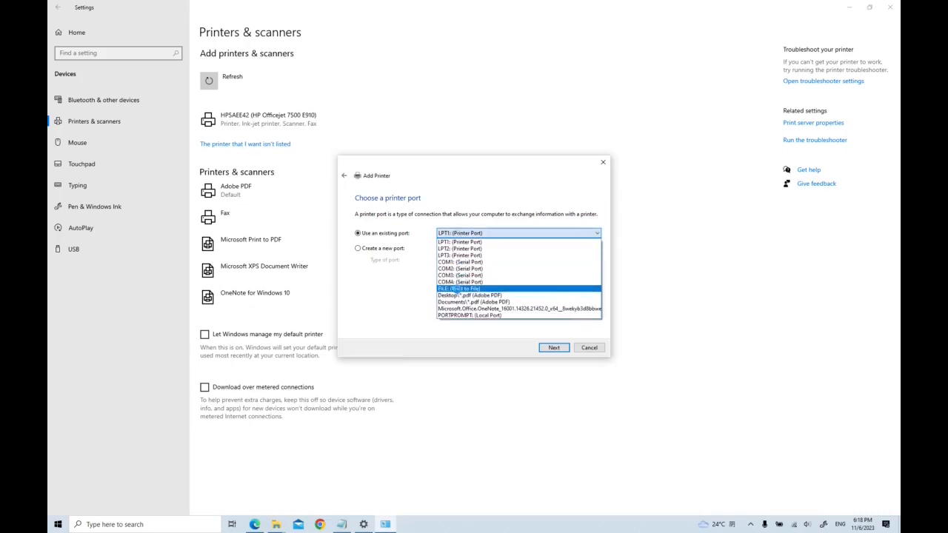
click(456, 287)
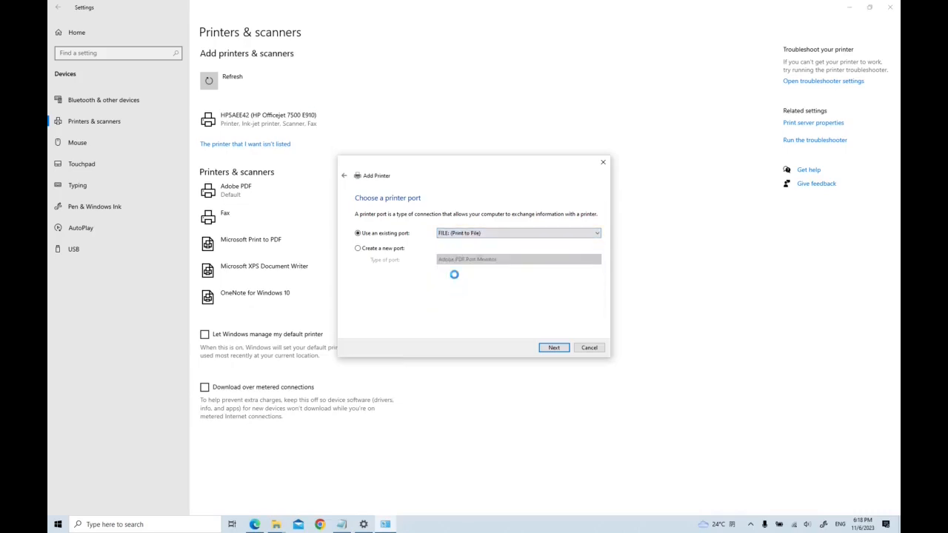
click(556, 348)
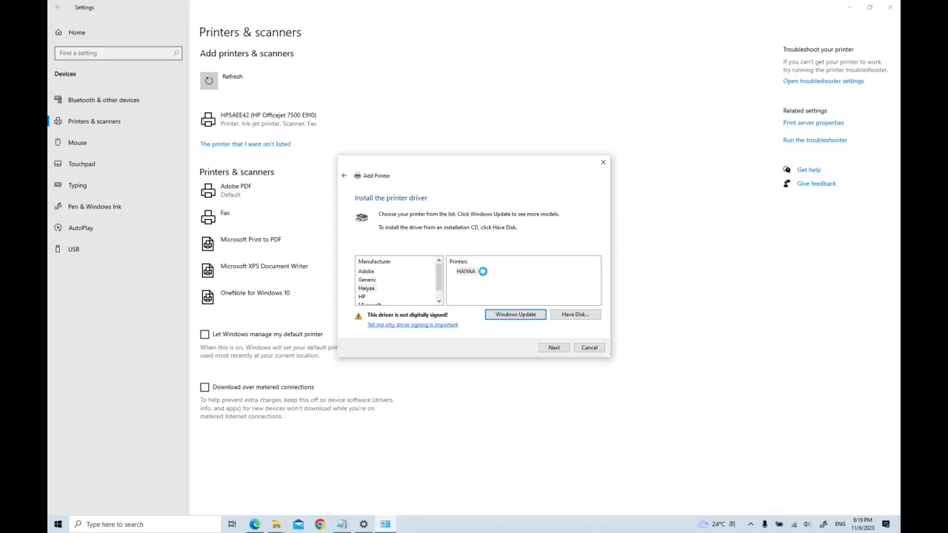
Open Have Disk and browse to the HAIYAA setup information file in the haiyaaPPD folder.
click(555, 314)
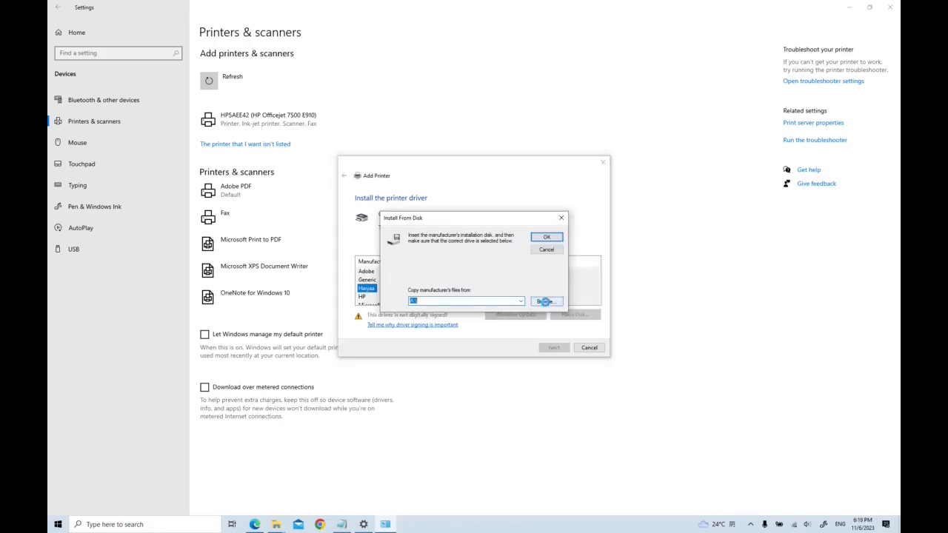
click(544, 301)
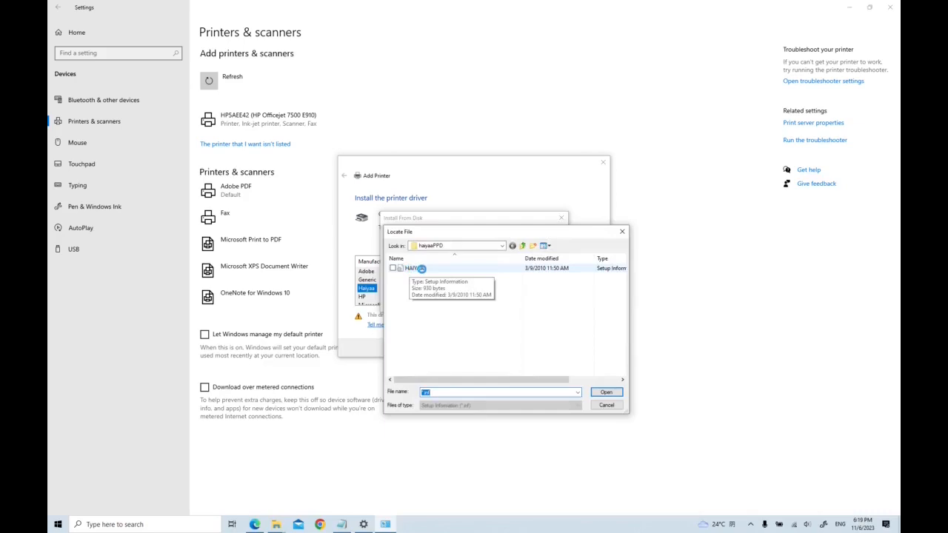
click(417, 268)
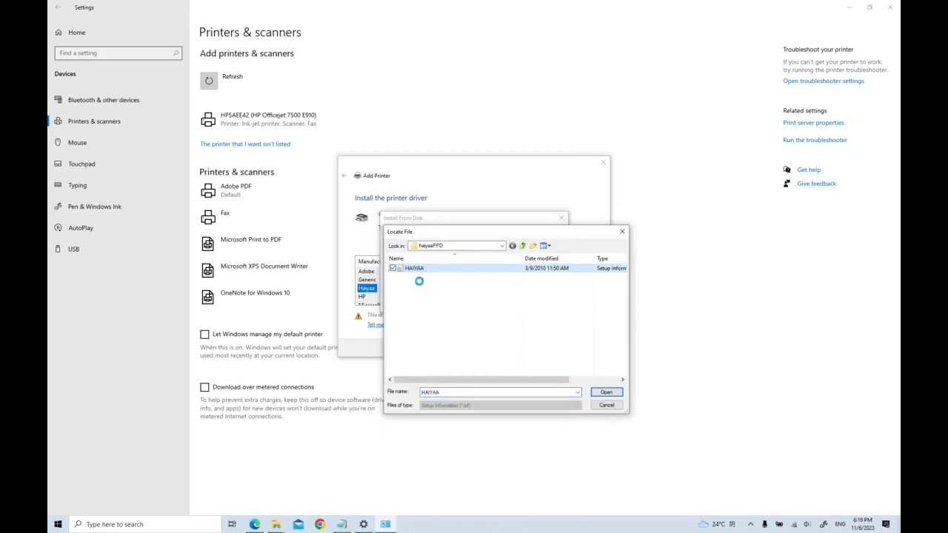
Look over the Haiyaa support page in the browser.
click(254, 525)
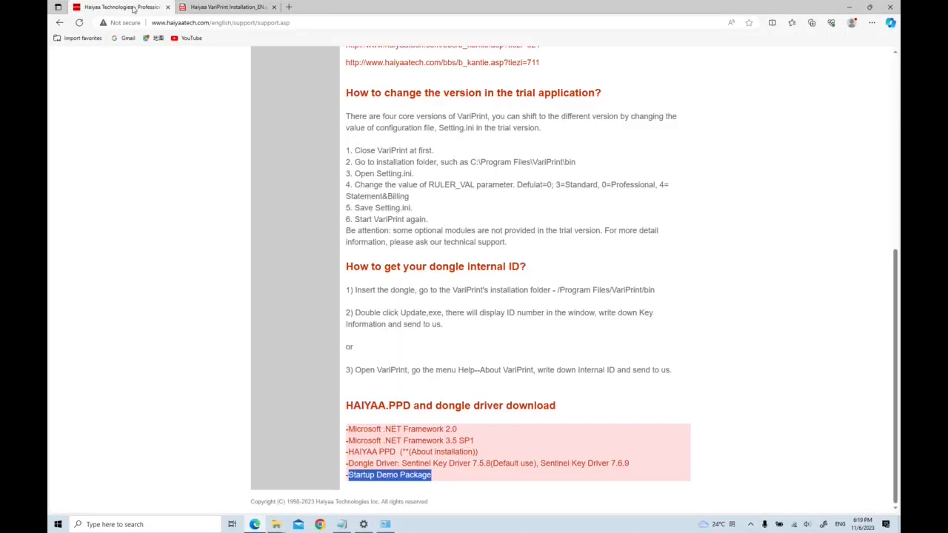
click(126, 7)
scroll(206, 194, up, 3)
scroll(205, 194, up, 2)
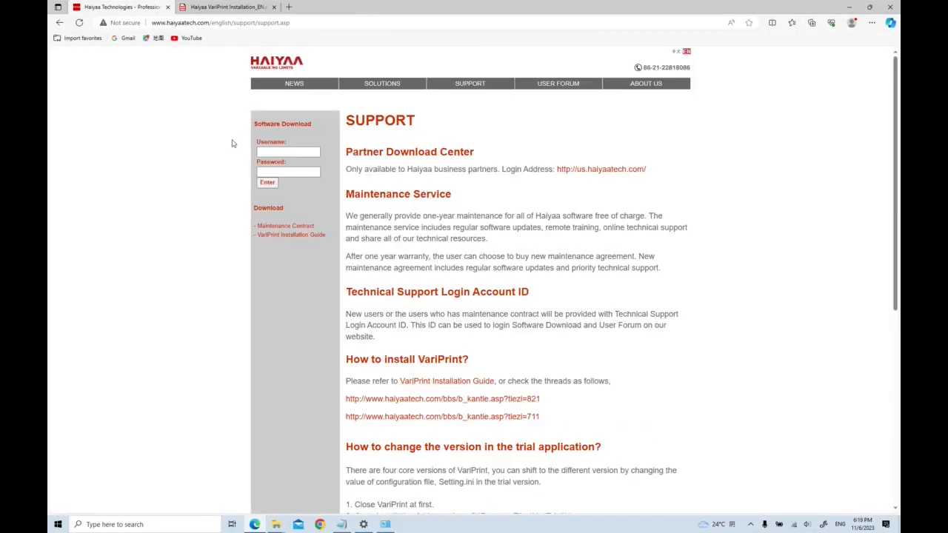
mouse_move(441, 87)
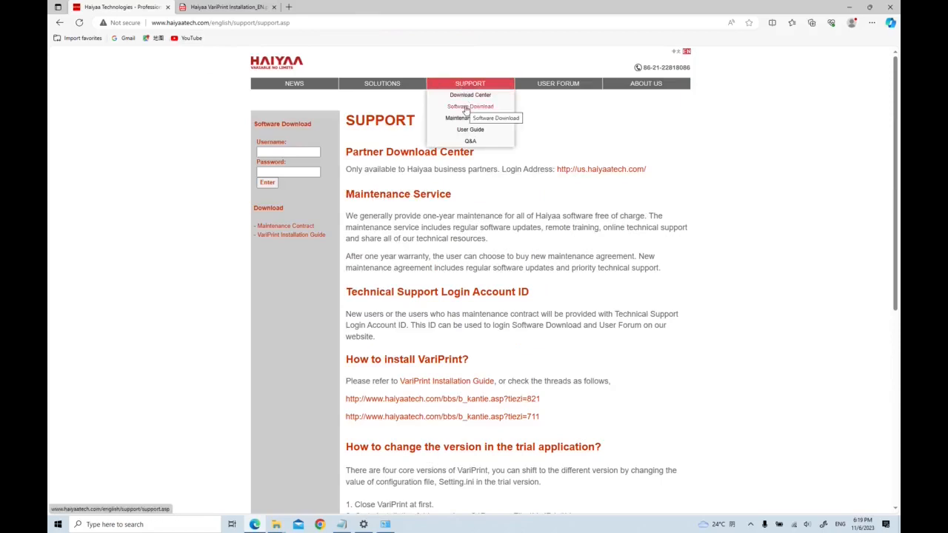
click(465, 109)
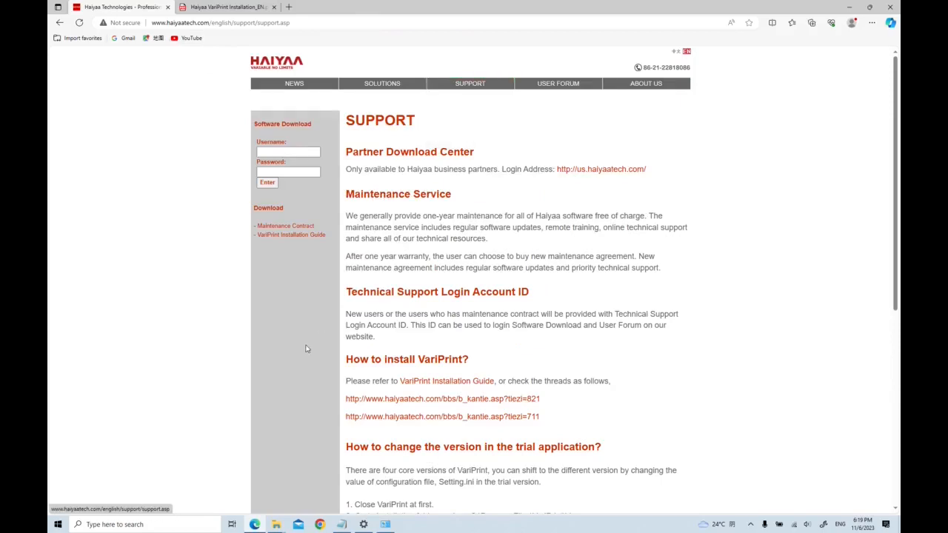
drag(488, 455, 351, 453)
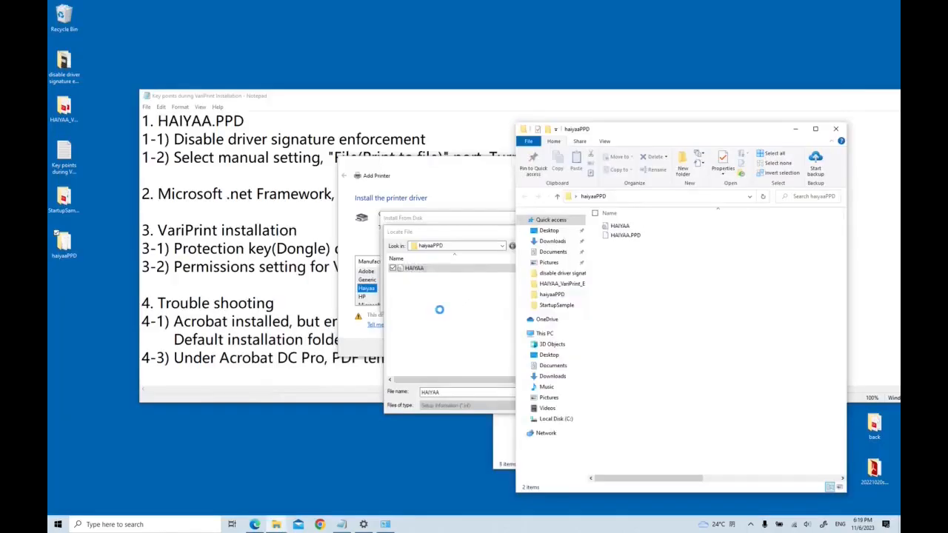
Load the HAIYAA setup information file and continue with the HAIYAA printer driver.
click(409, 268)
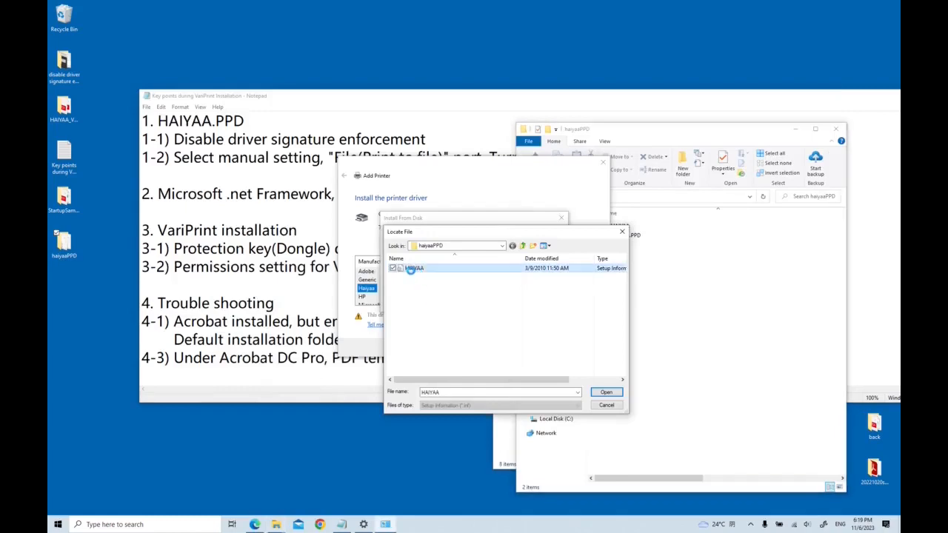
click(607, 392)
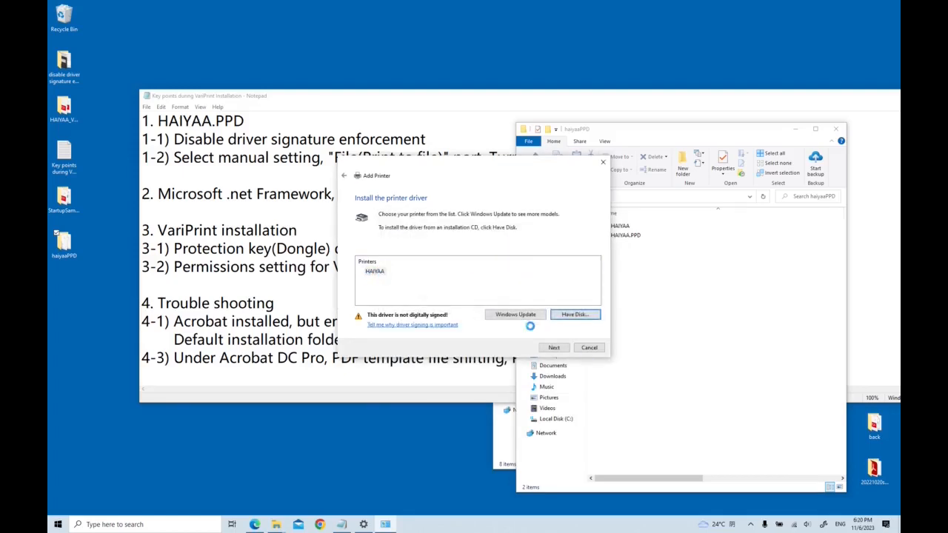
click(554, 347)
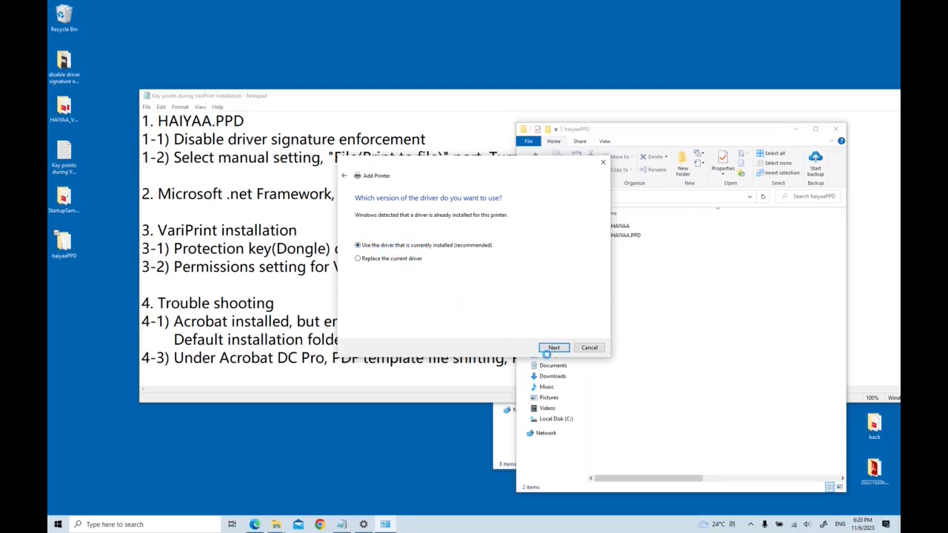
Finish adding the HAIYAA printer, keeping the installed driver, the name HAIYAA and no sharing.
click(552, 348)
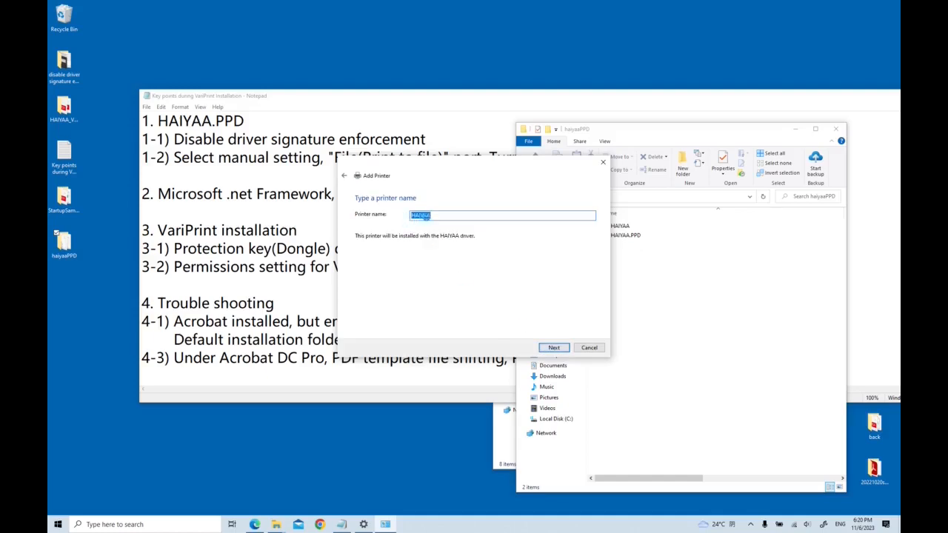
click(435, 216)
click(552, 348)
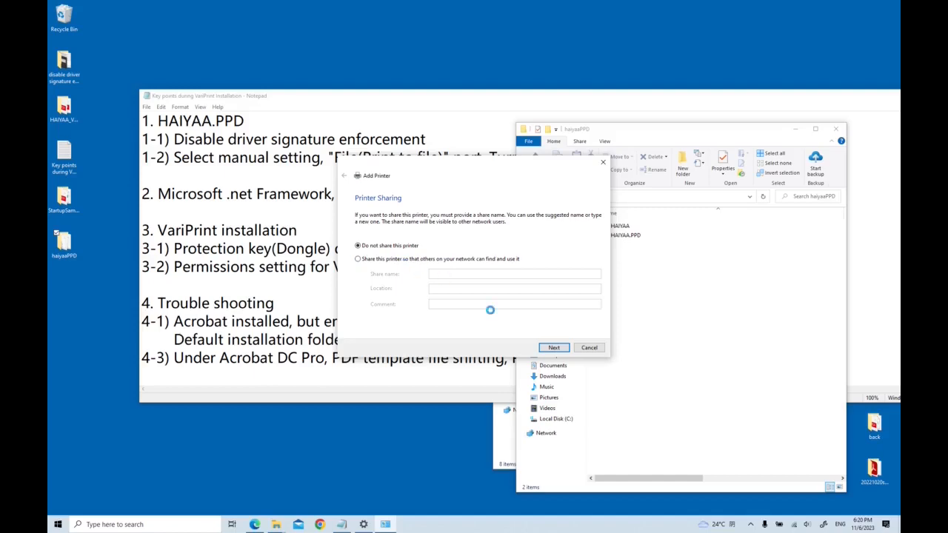
click(555, 347)
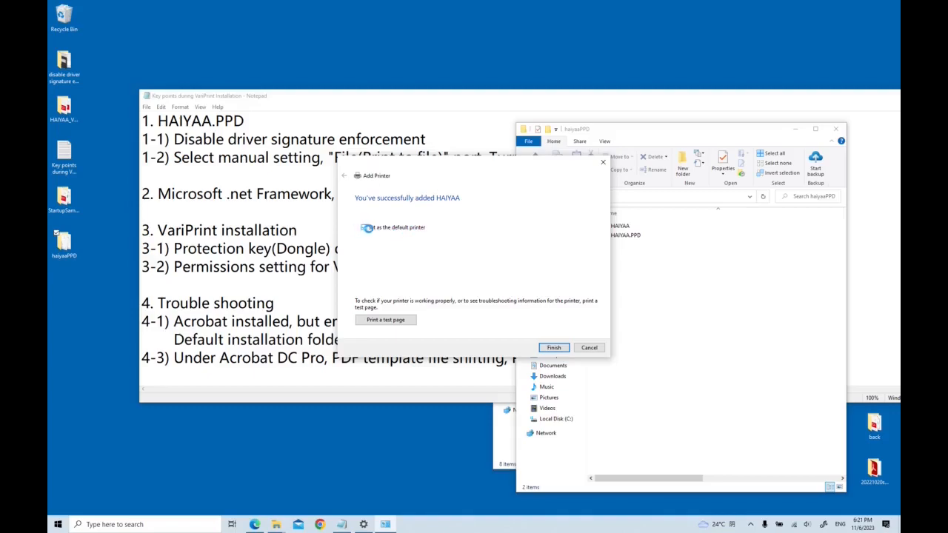
click(553, 348)
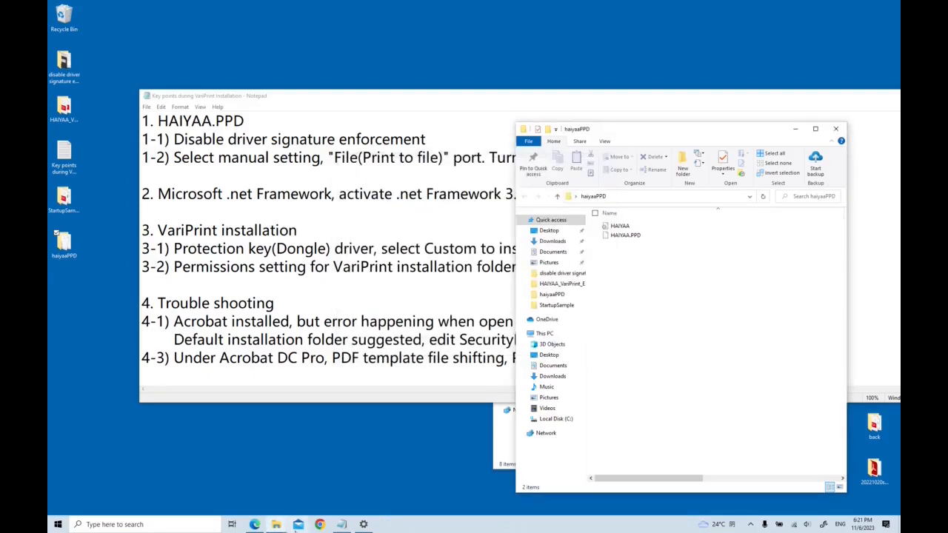
click(363, 524)
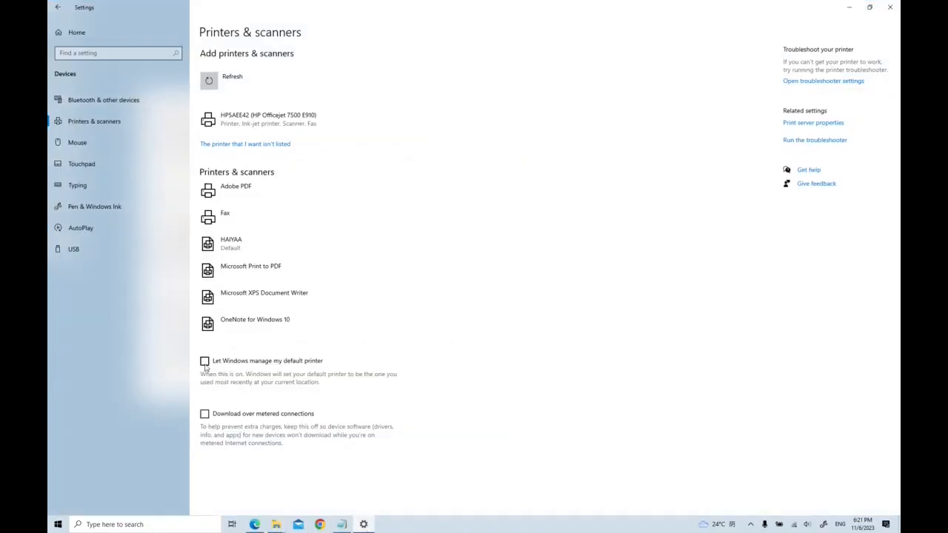
Turn off the Let Windows manage my default printer option.
click(205, 362)
click(205, 362)
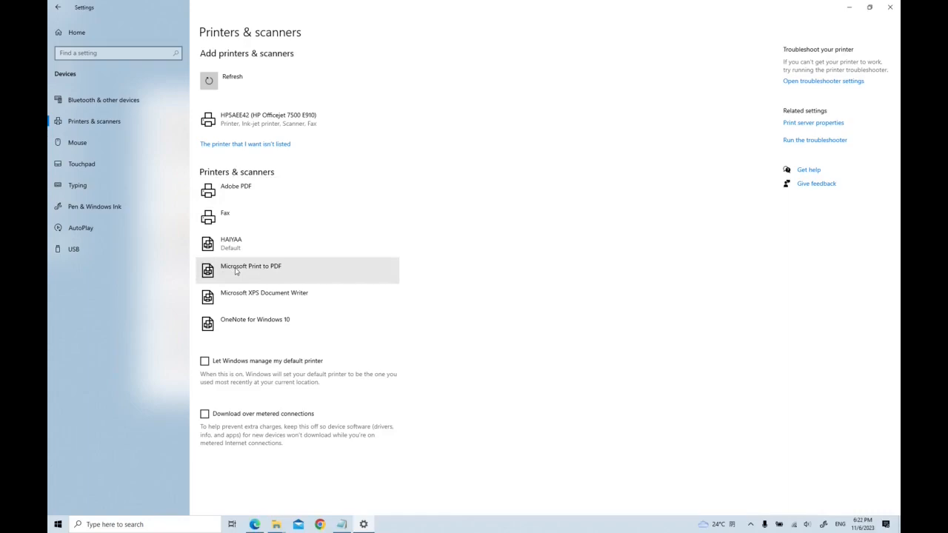
Switch to the VariPrint key points notes in Notepad and review the HAIYAA driver items.
click(341, 524)
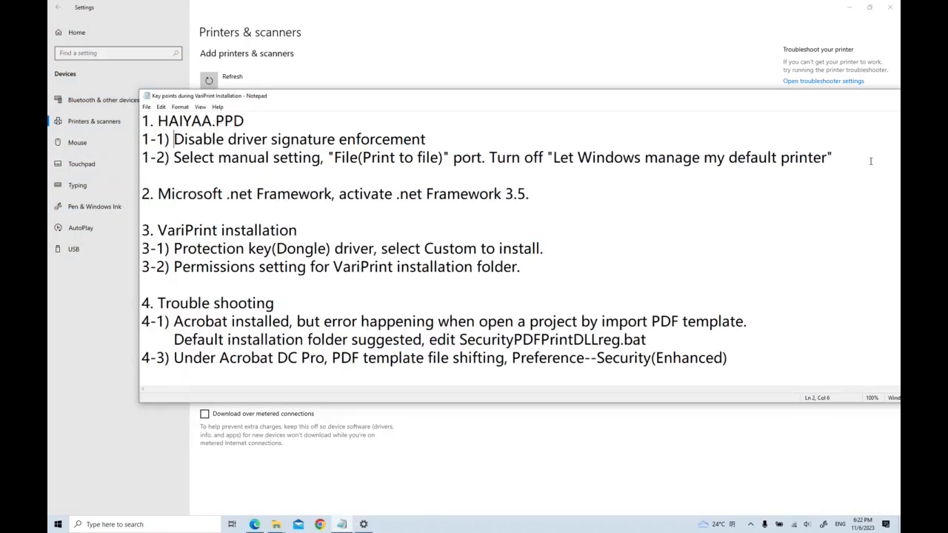
click(870, 160)
drag(869, 161, 142, 120)
click(247, 194)
Open Windows Features from Apps settings and enable .NET Framework 3.5 with both Windows Communication Foundation HTTP and Non-HTTP Activation.
click(56, 523)
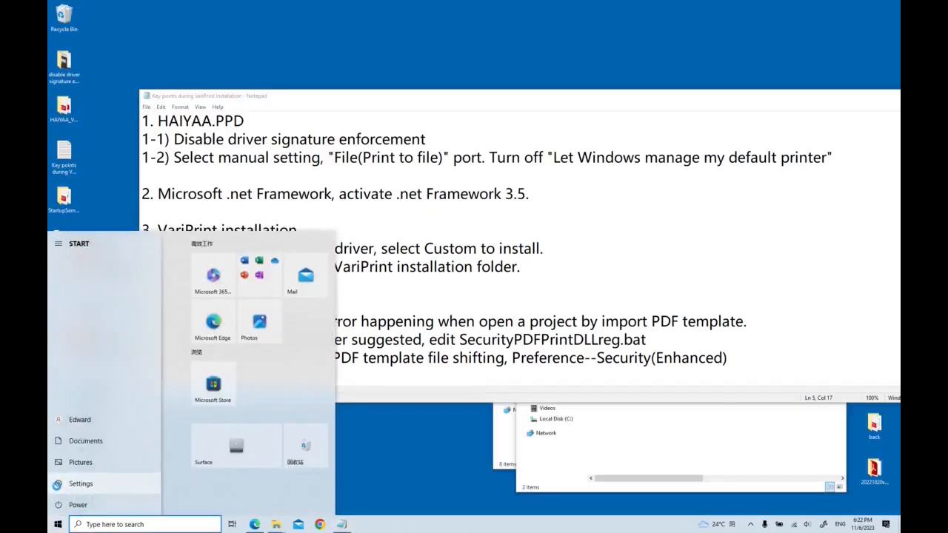
click(58, 483)
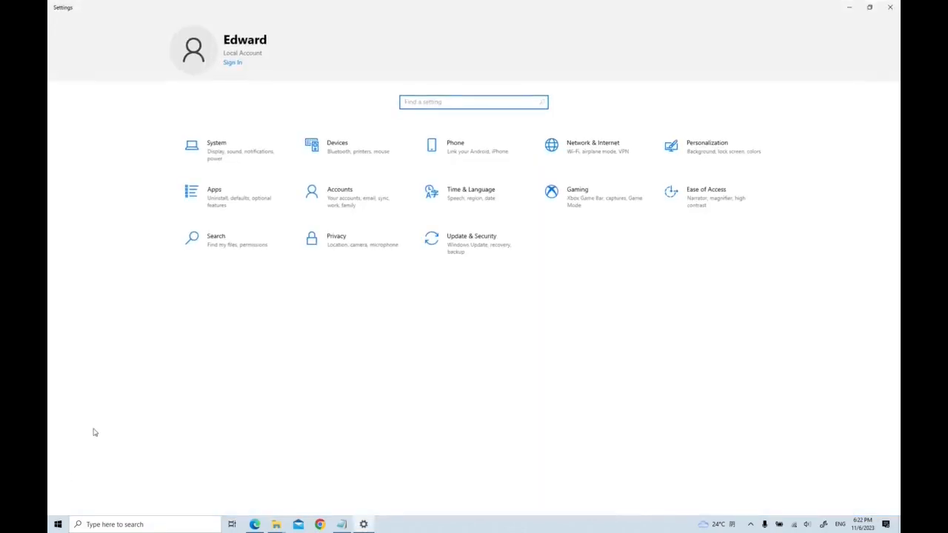
click(214, 196)
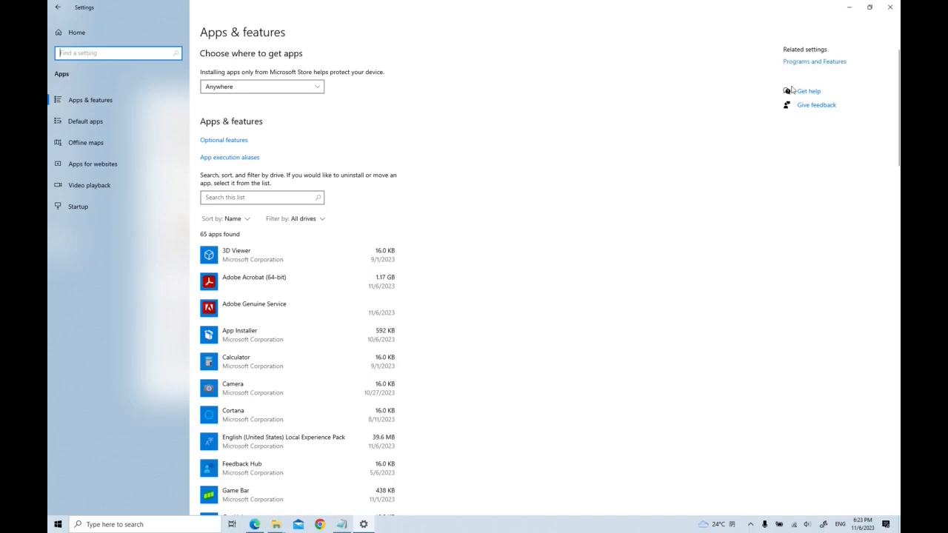
click(848, 7)
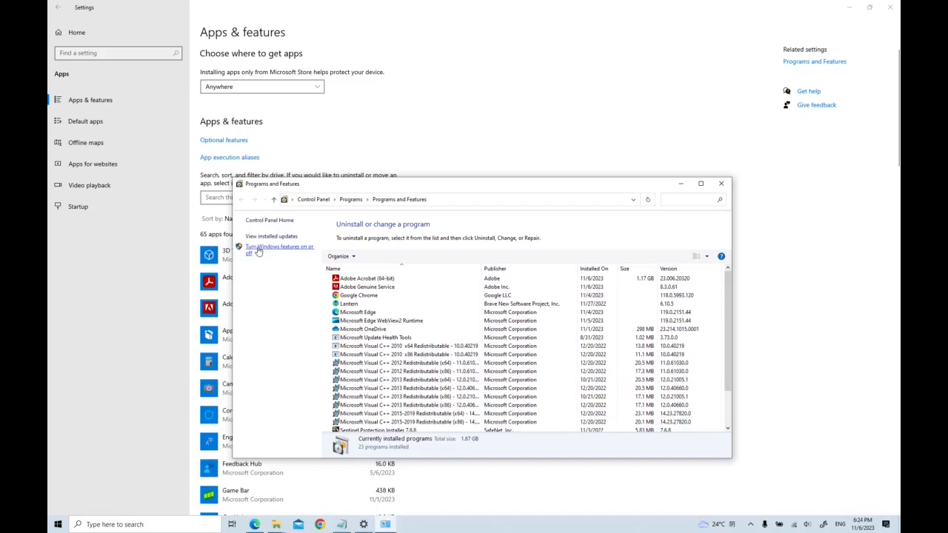
click(258, 252)
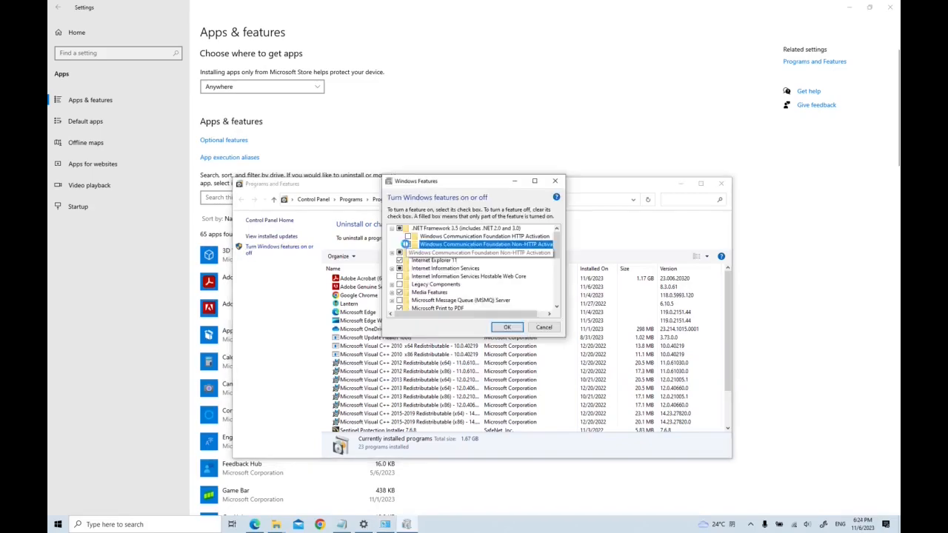
click(407, 235)
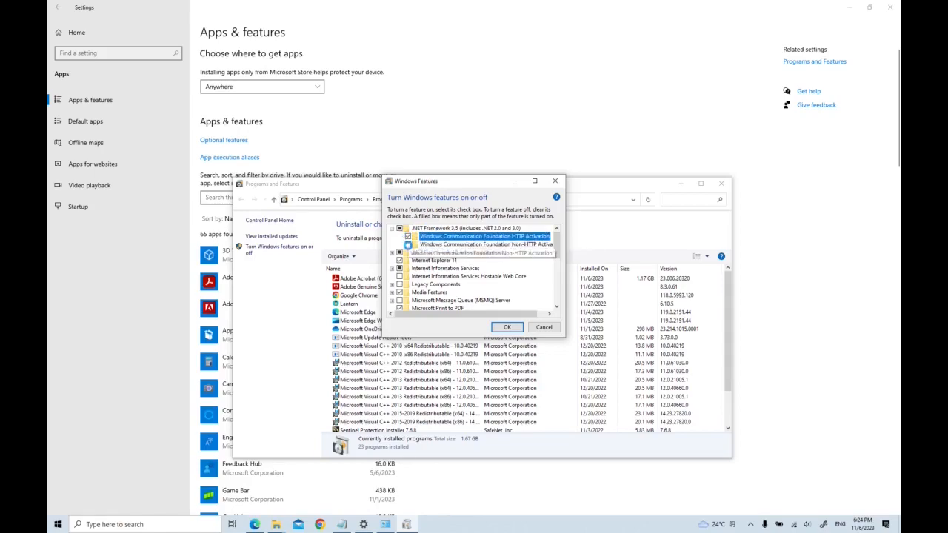
click(408, 243)
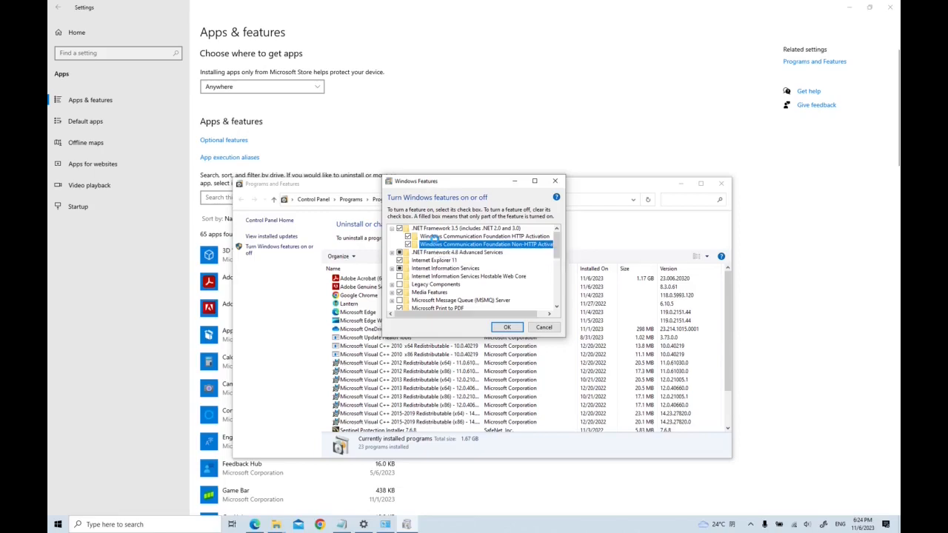
click(425, 229)
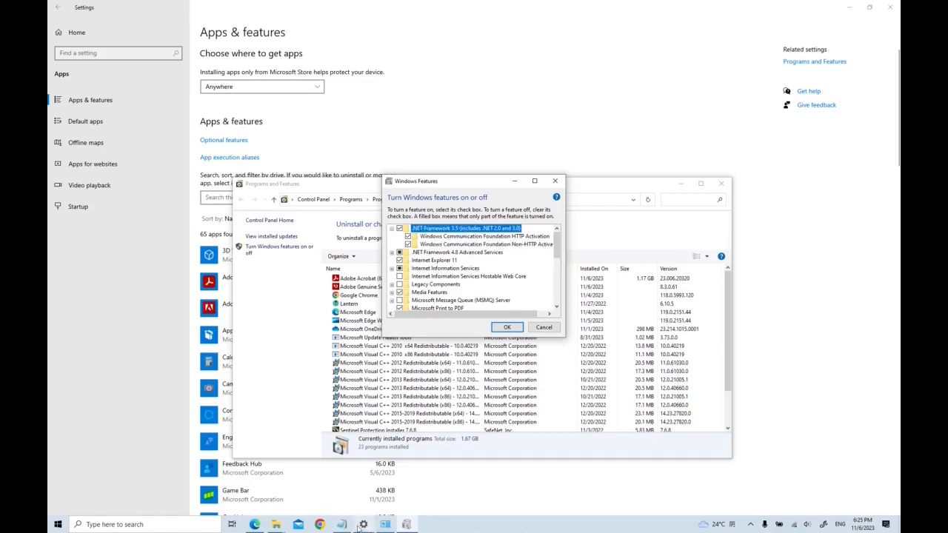
Return to the key points notes and review the .NET Framework 3.5 item.
click(342, 524)
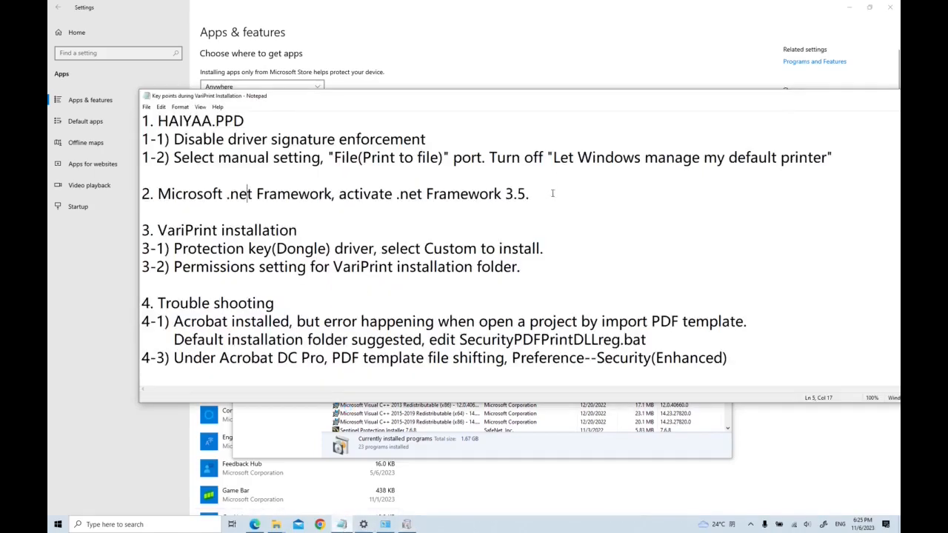
drag(551, 193, 138, 191)
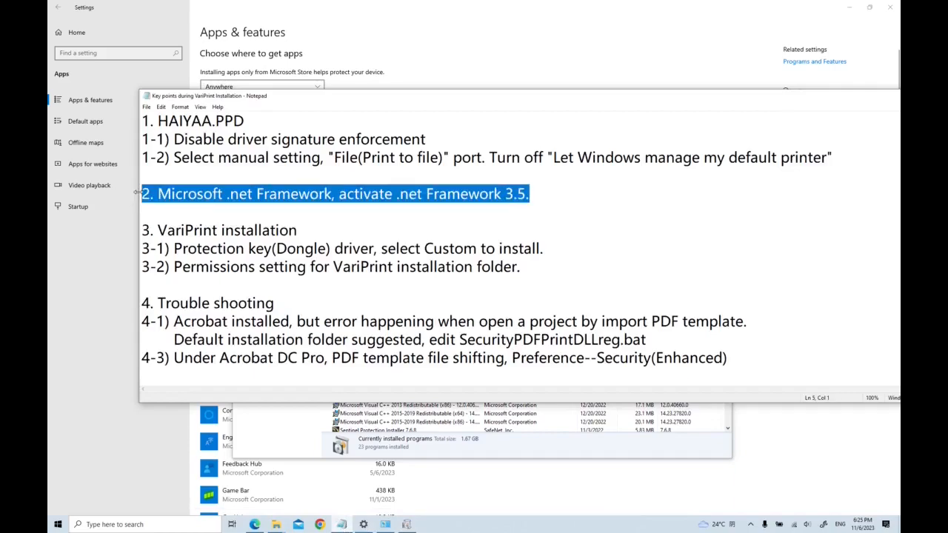
click(300, 235)
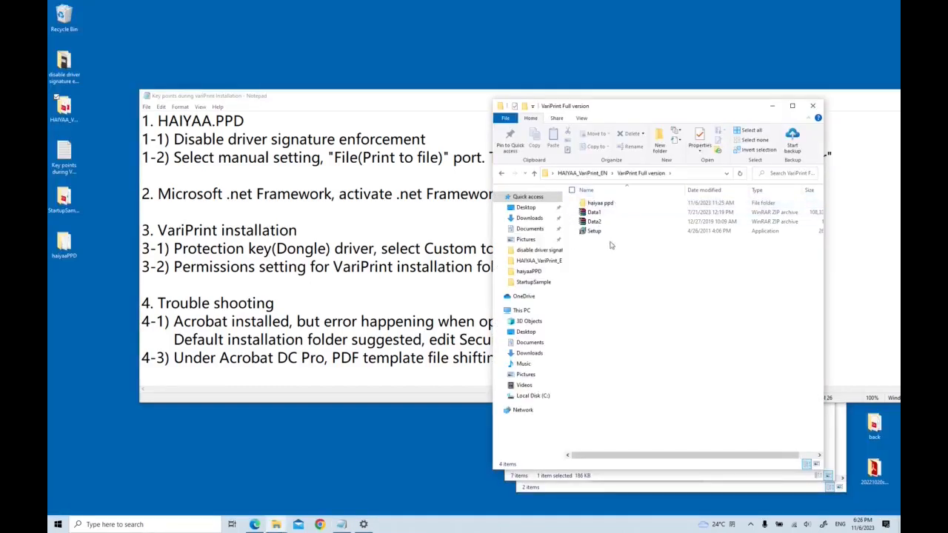
Run the VariPrint Full version Setup application as administrator.
click(596, 232)
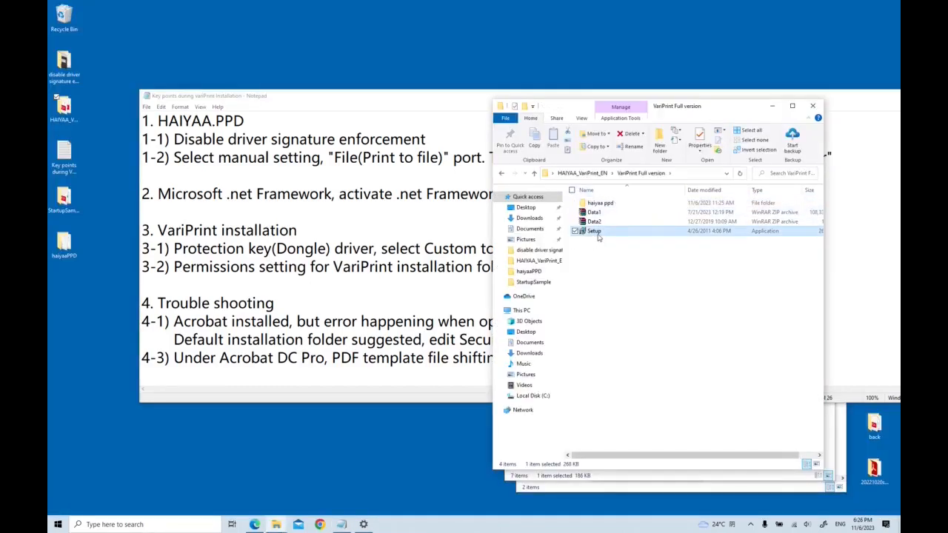
right_click(596, 233)
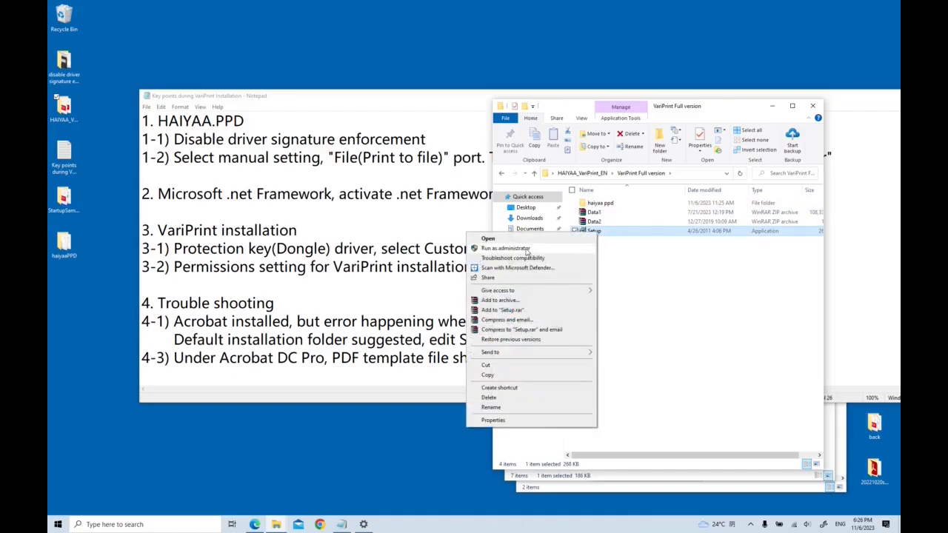
click(527, 249)
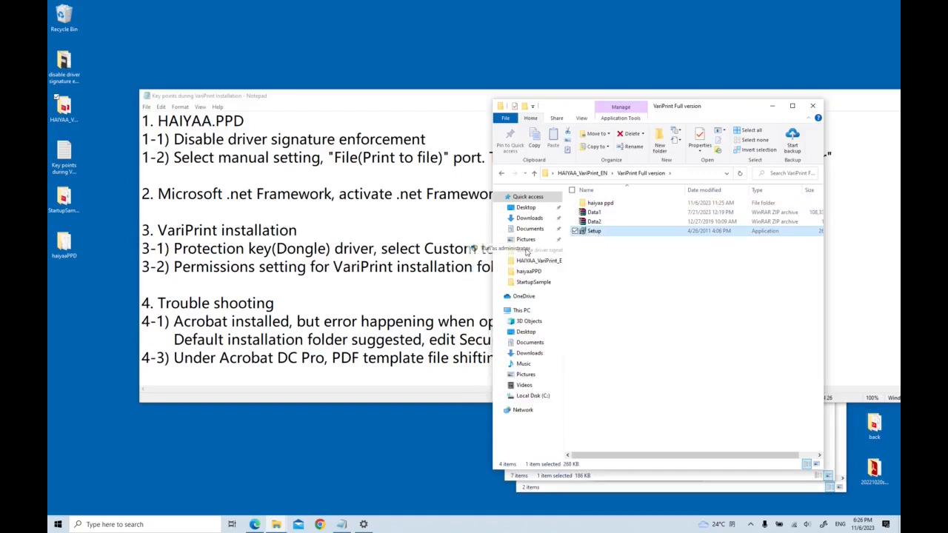
Install VariPrint into C:\Program Files with the Sentinel key driver option, then continue past the Sentinel installer welcome.
click(506, 331)
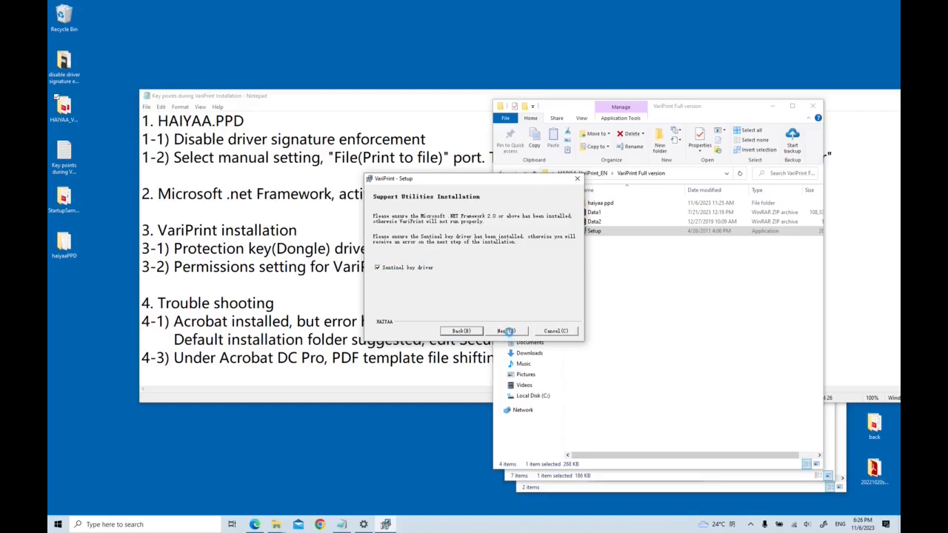
click(506, 331)
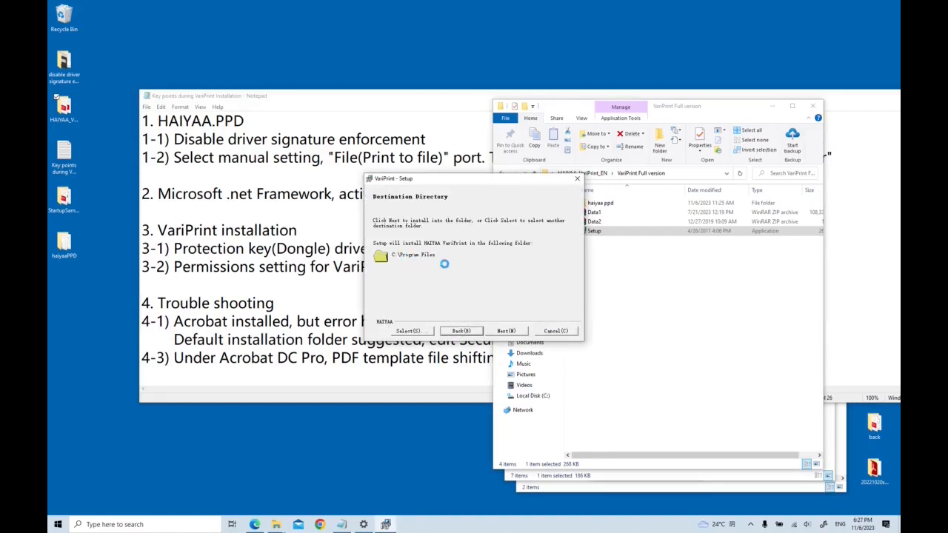
click(502, 331)
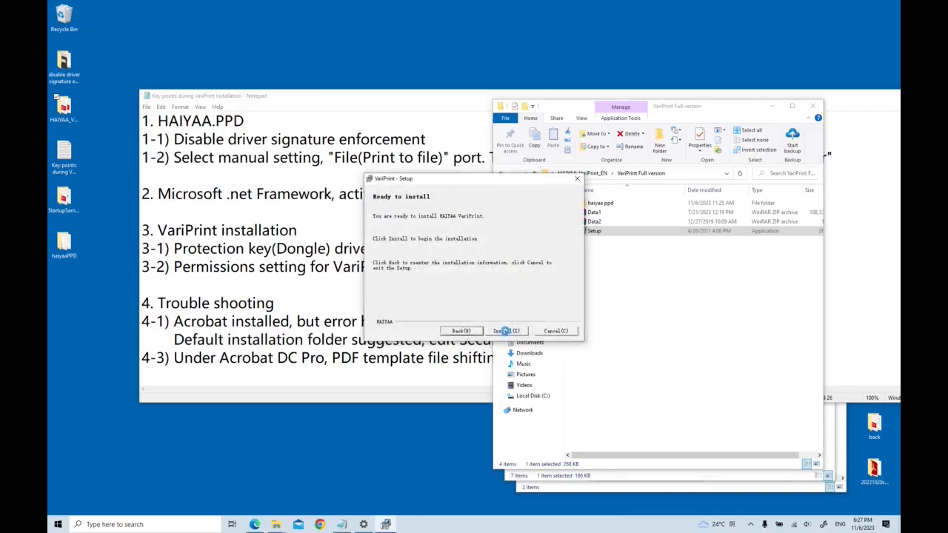
click(505, 331)
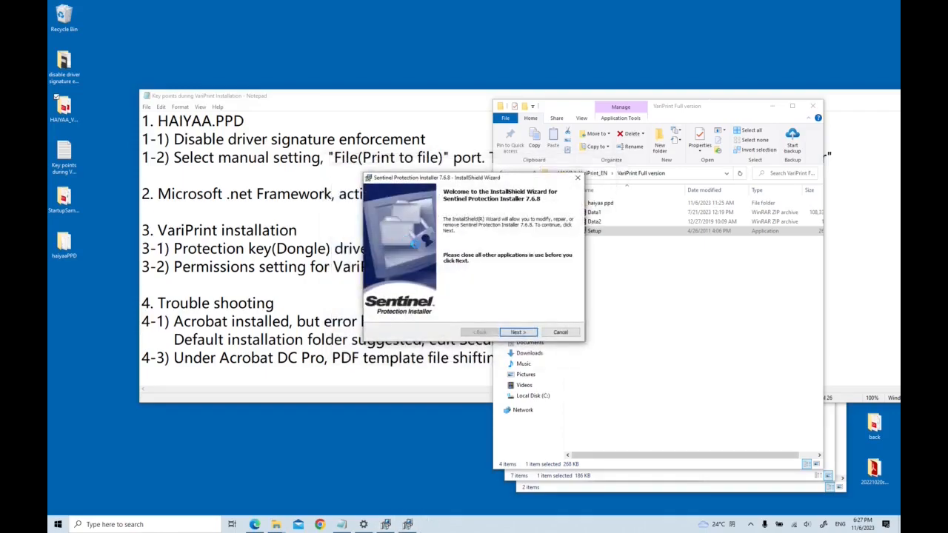
click(516, 332)
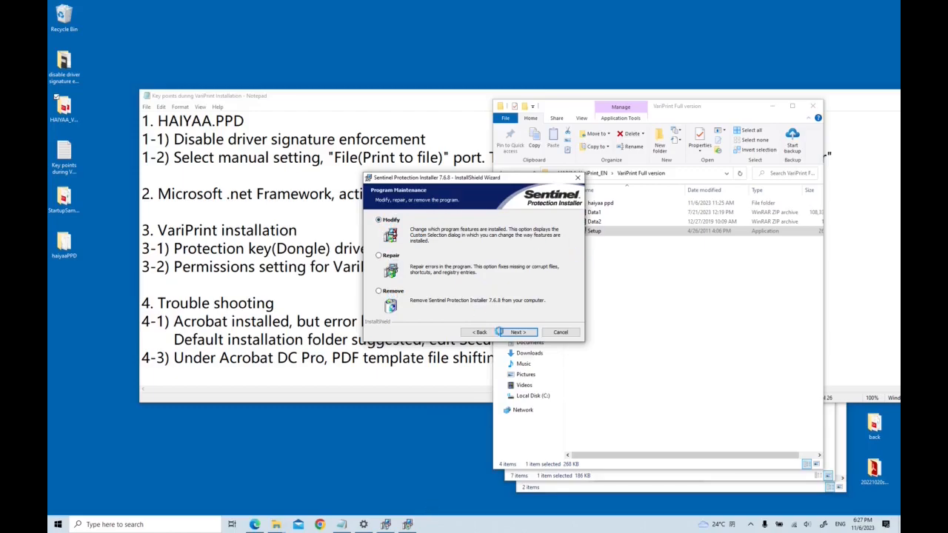
Switch to the VariPrint installation PDF in the browser and look over the Windows 10 dongle driver instructions.
click(255, 525)
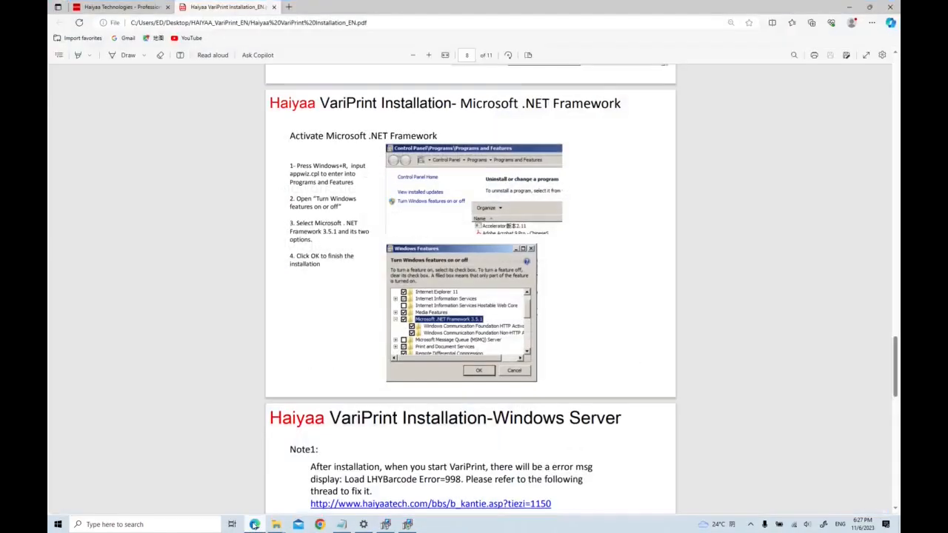
scroll(419, 238, down, 6)
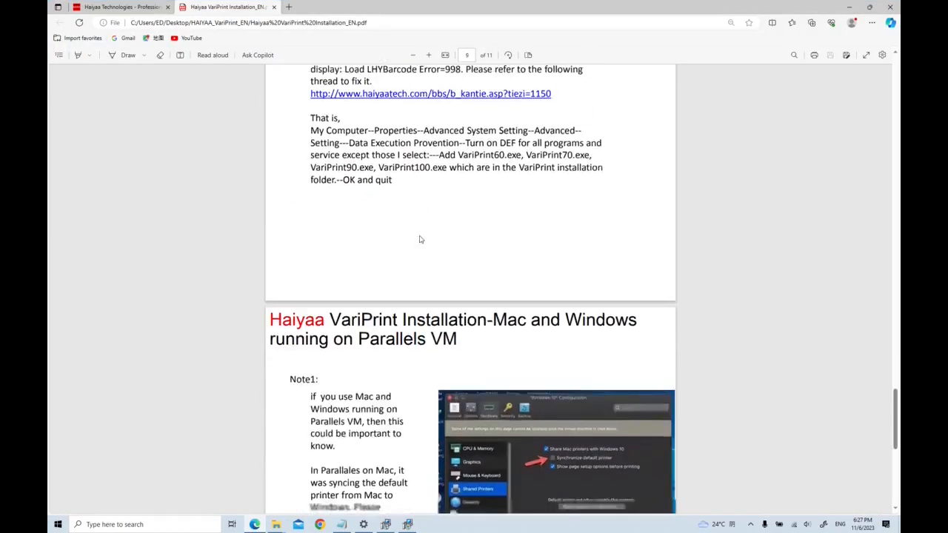
scroll(323, 243, up, 10)
scroll(284, 266, up, 1)
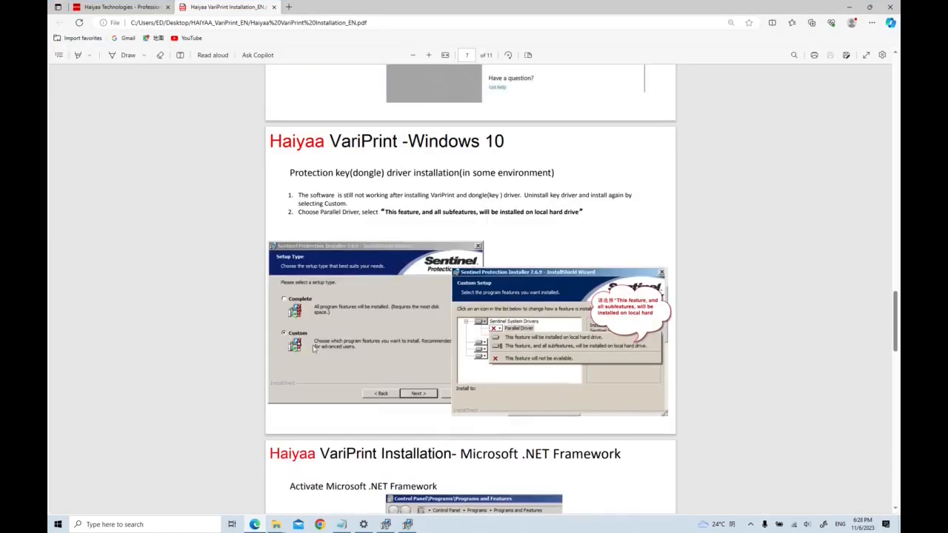
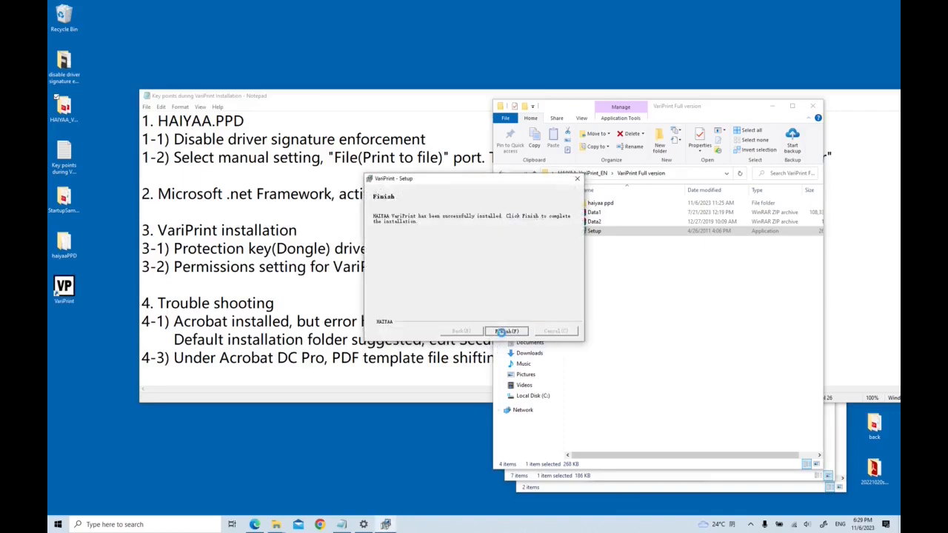
Finish the VariPrint setup and return to the key points notes.
click(506, 331)
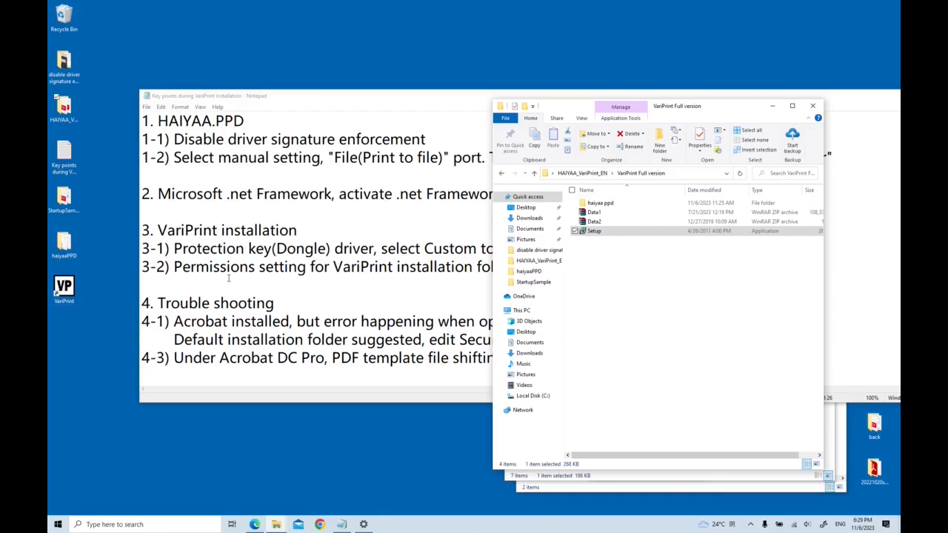
click(355, 265)
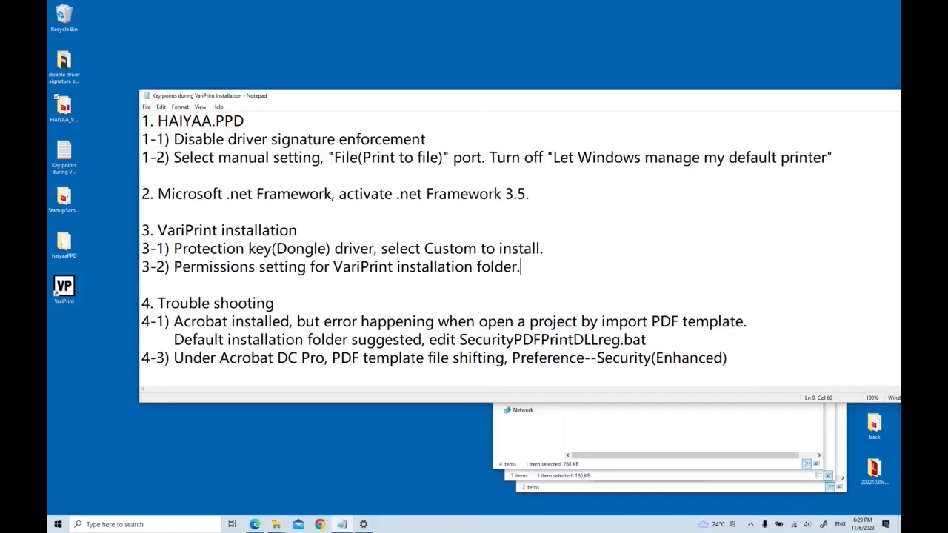
Open the security permissions of the VariPrint desktop shortcut and add the group everyone.
click(63, 287)
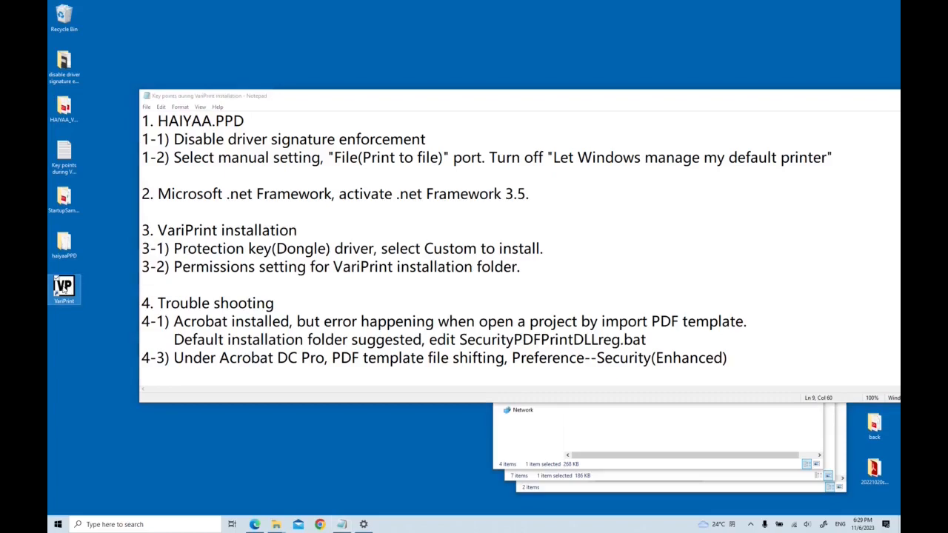
right_click(63, 289)
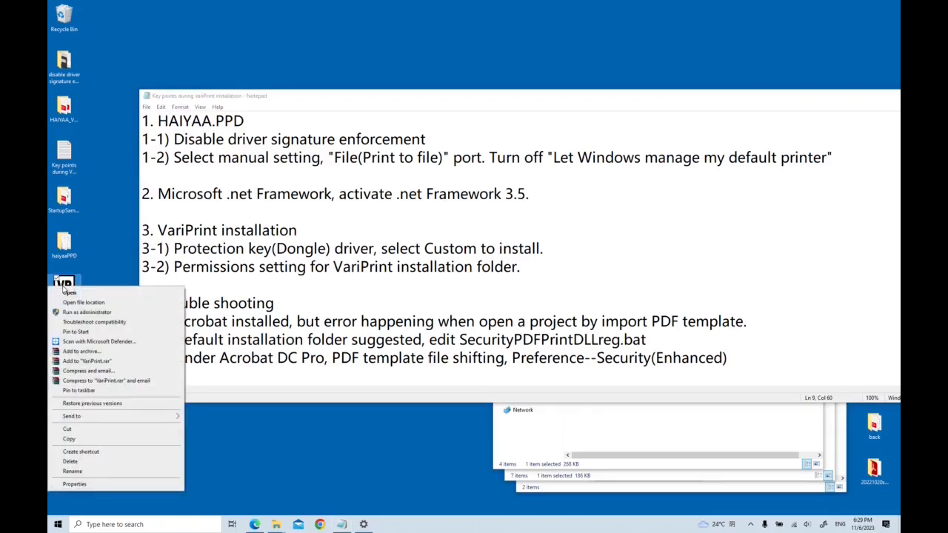
click(115, 488)
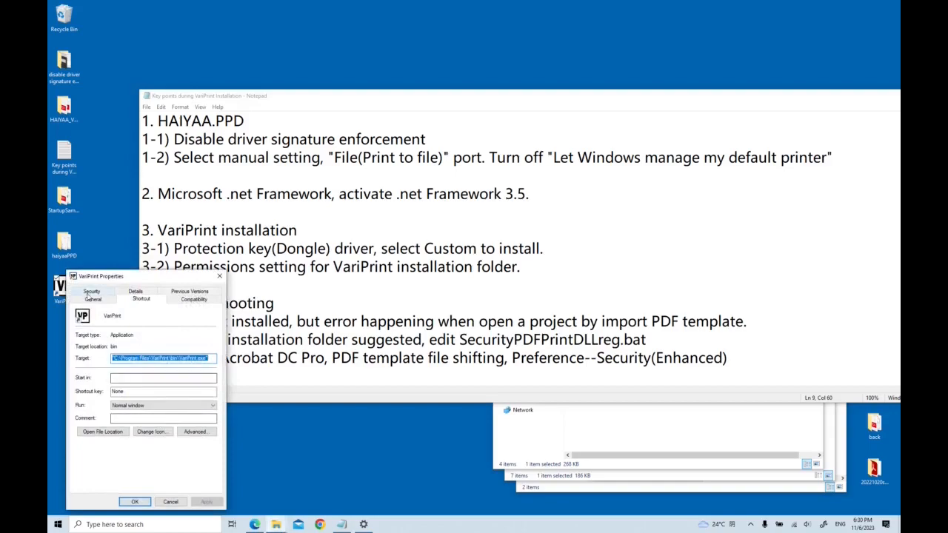
click(90, 292)
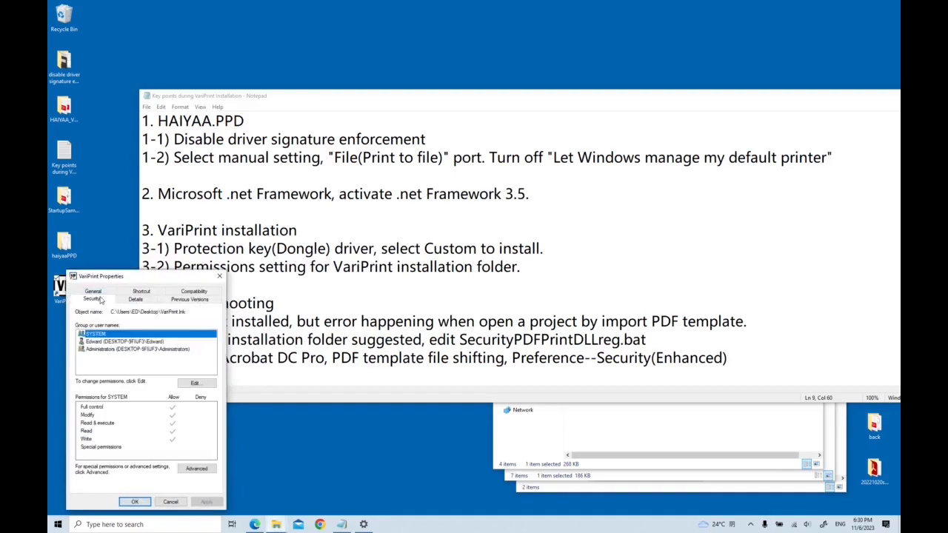
click(201, 386)
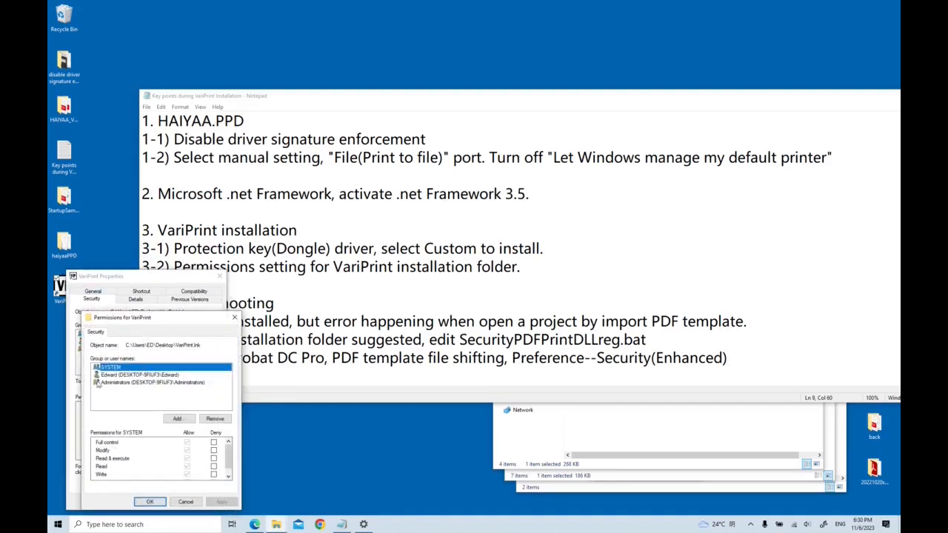
click(176, 420)
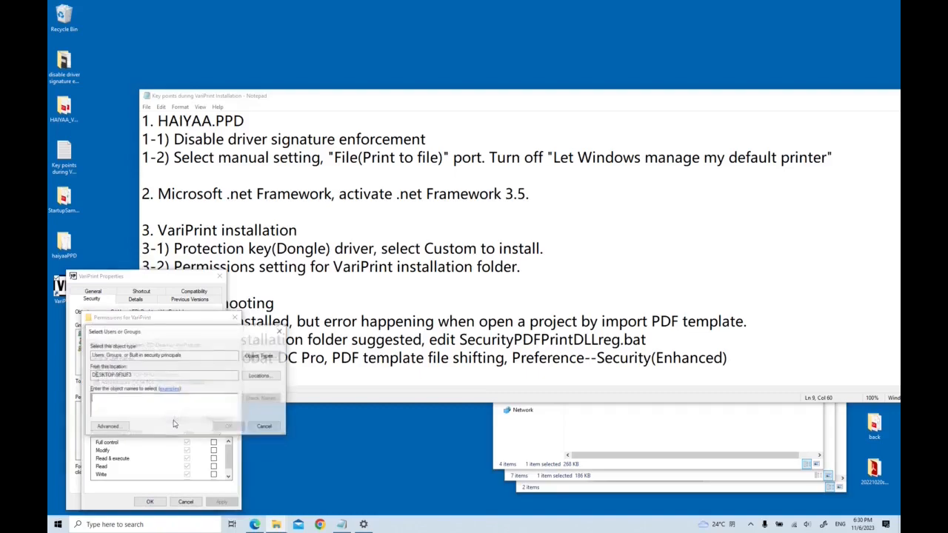
text(everyone)
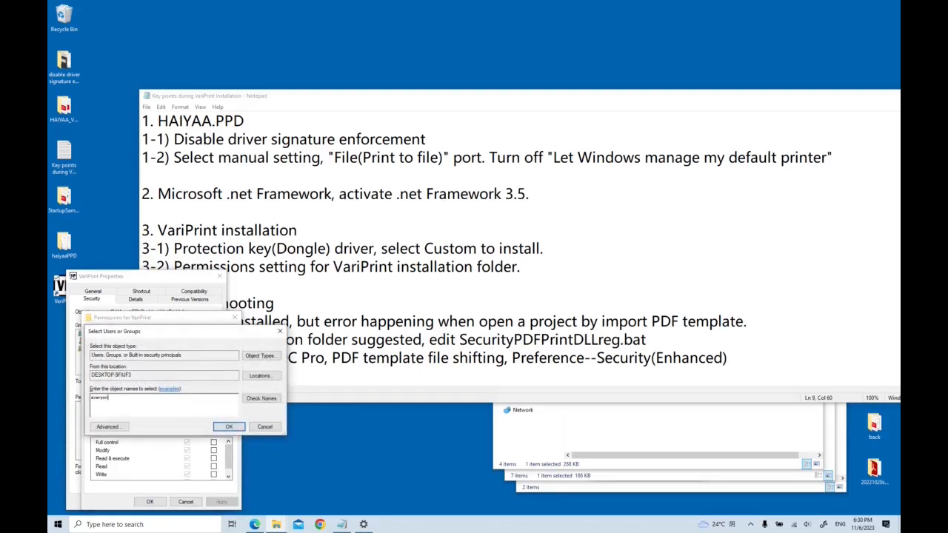
click(226, 428)
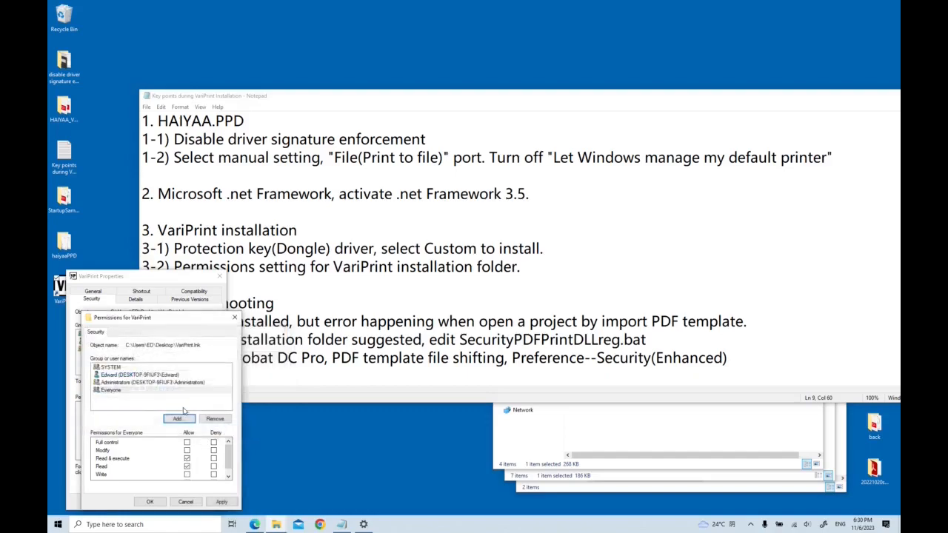
Grant Everyone Full control on the VariPrint shortcut and apply the permissions.
click(108, 390)
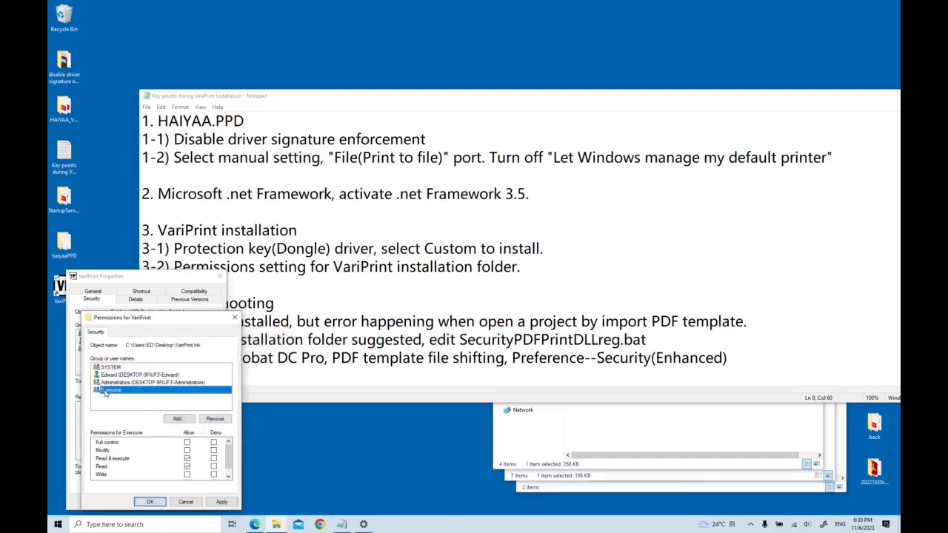
click(188, 443)
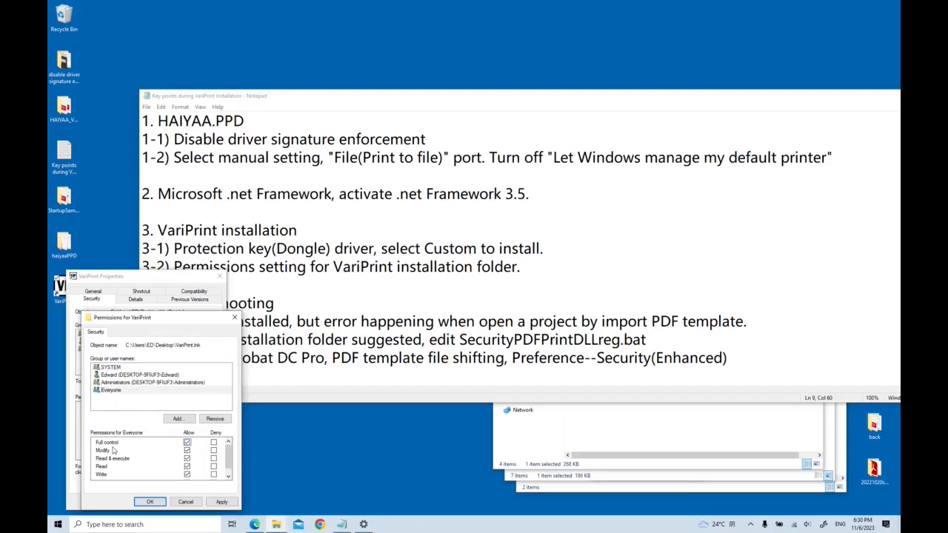
click(221, 502)
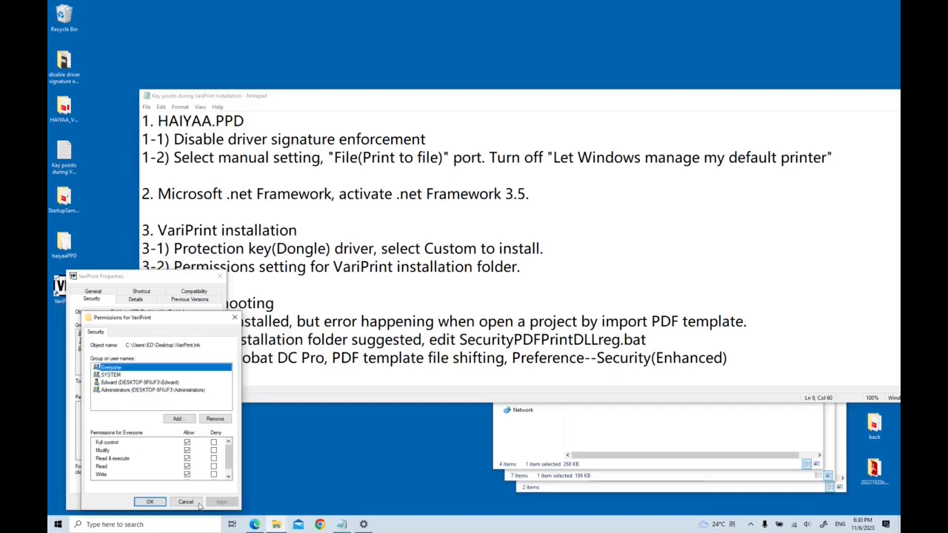
click(150, 502)
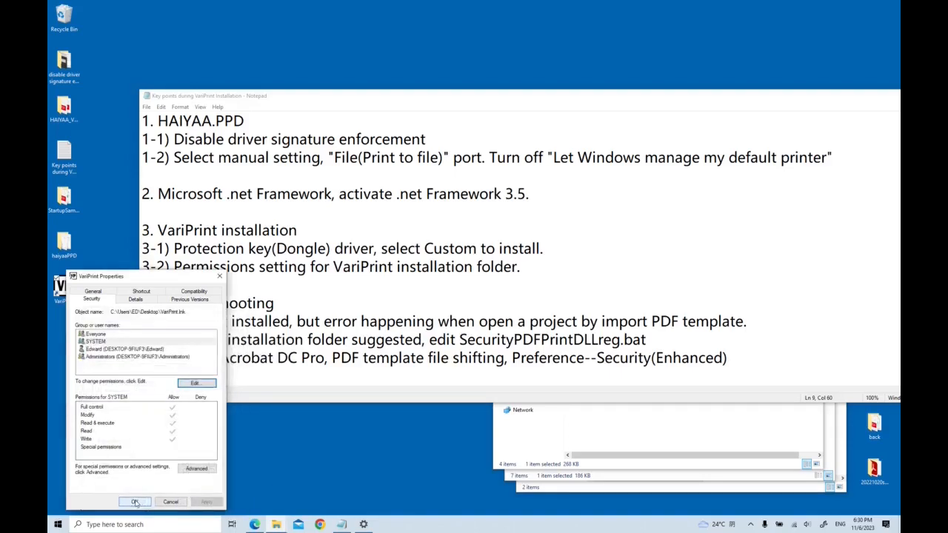
click(134, 502)
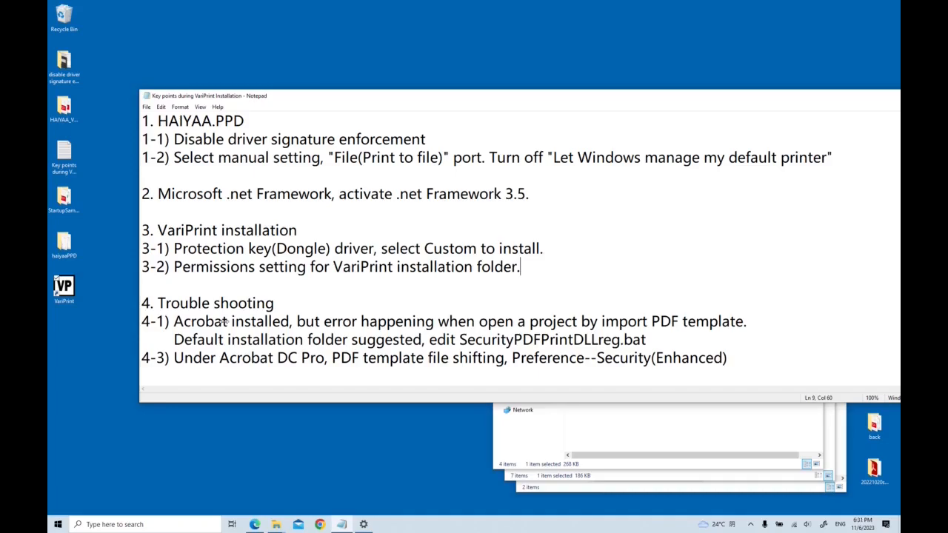
Launch VariPrint as administrator from the desktop shortcut.
right_click(60, 292)
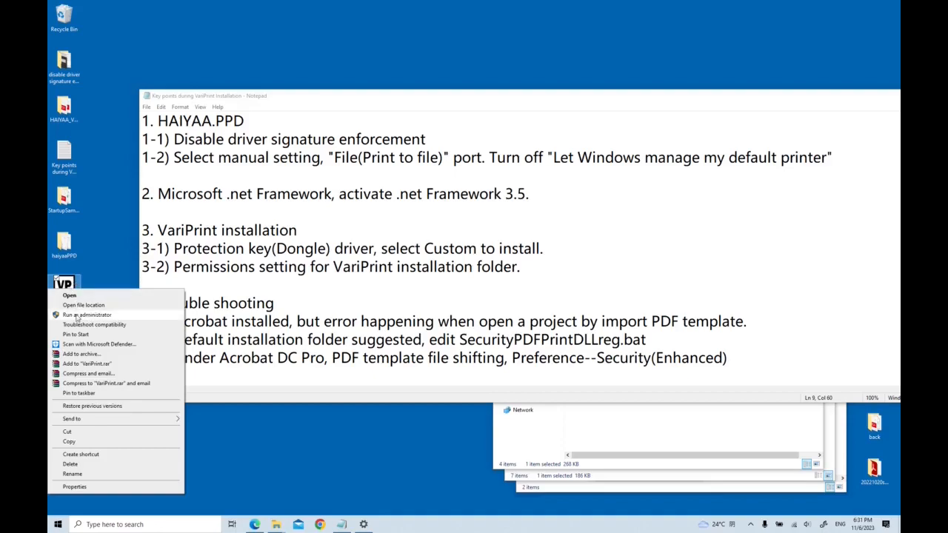
click(87, 315)
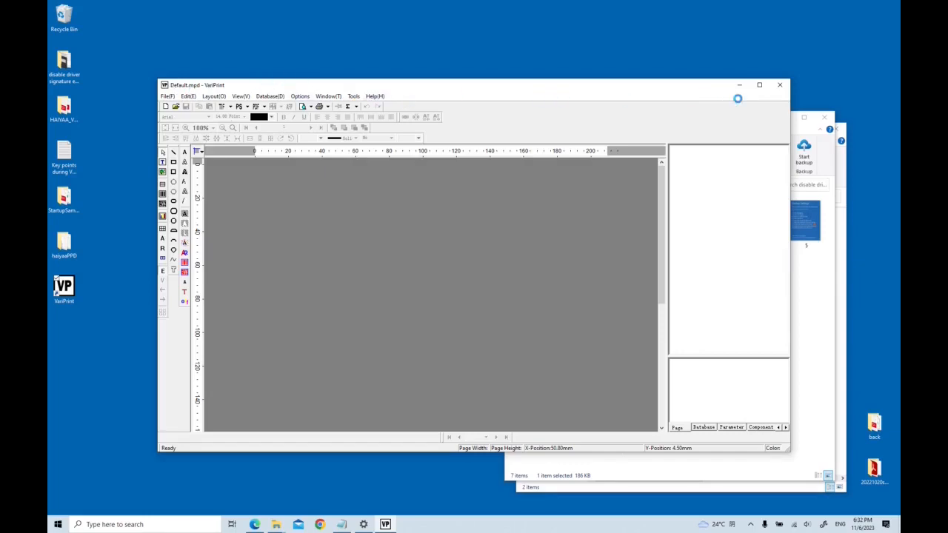
Bring the key points notes forward and highlight Acrobat in troubleshooting item 4-1.
click(341, 524)
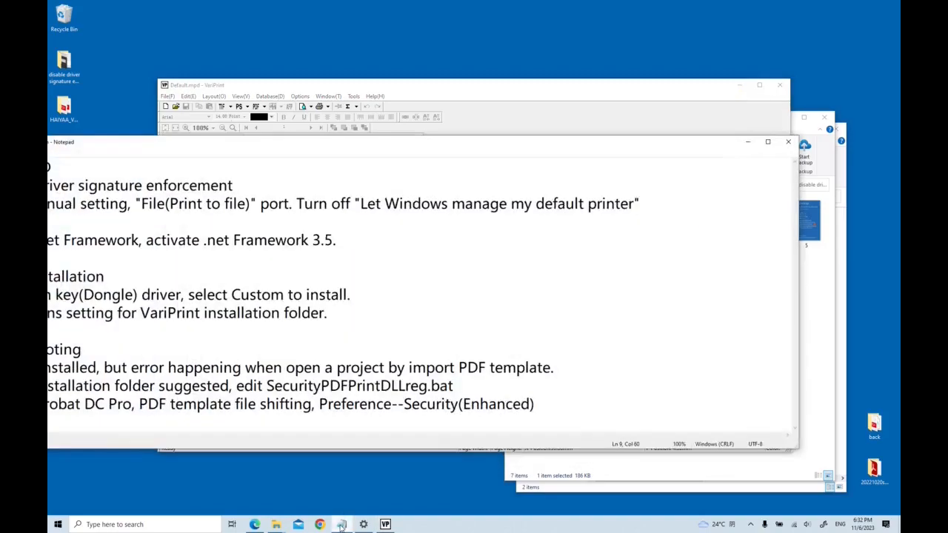
drag(263, 141, 458, 130)
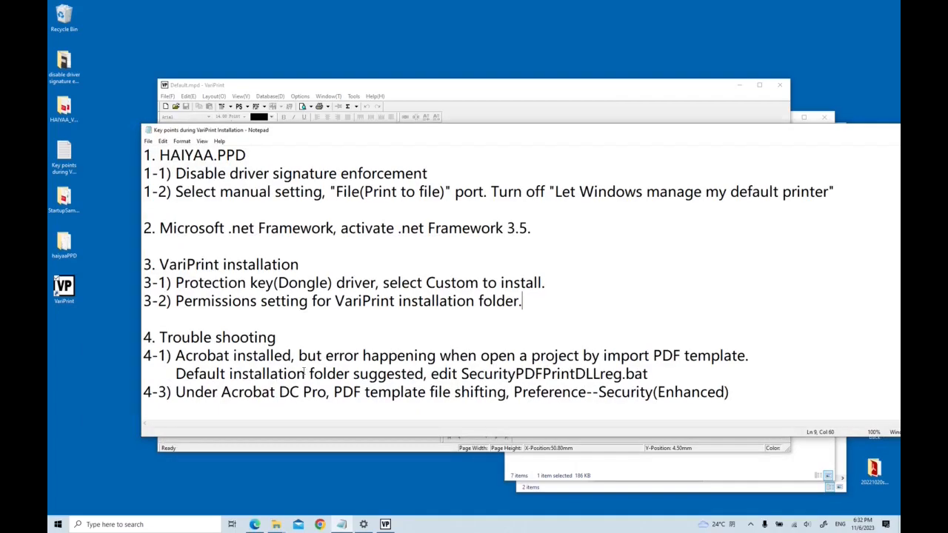
drag(175, 357, 229, 356)
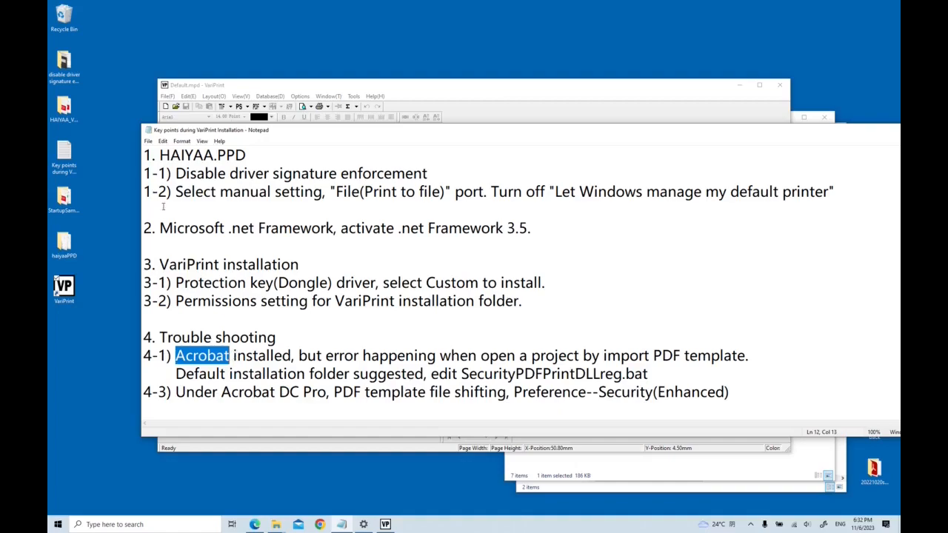
Open the ErrorMsgwhenPDFopen screenshot in the disable driver signature enforcement folder and review it.
double_click(64, 63)
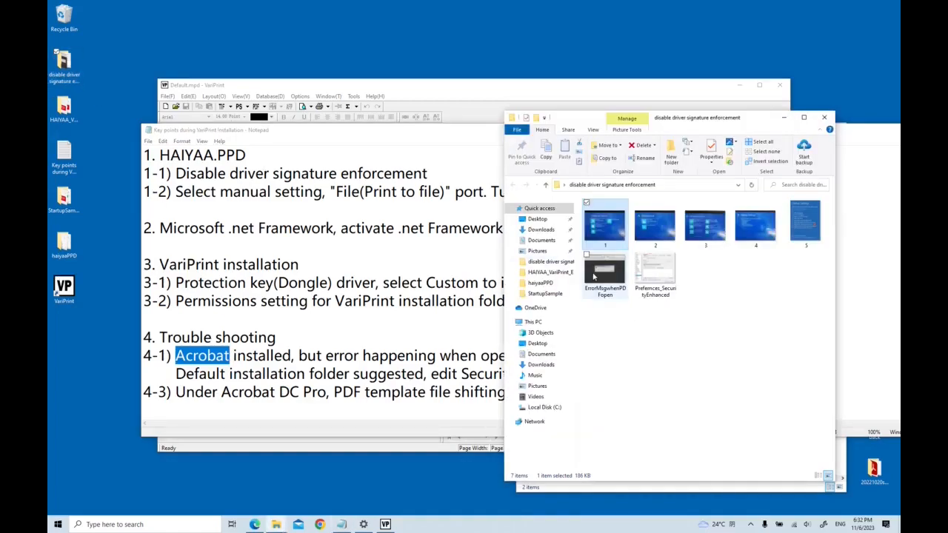
double_click(604, 270)
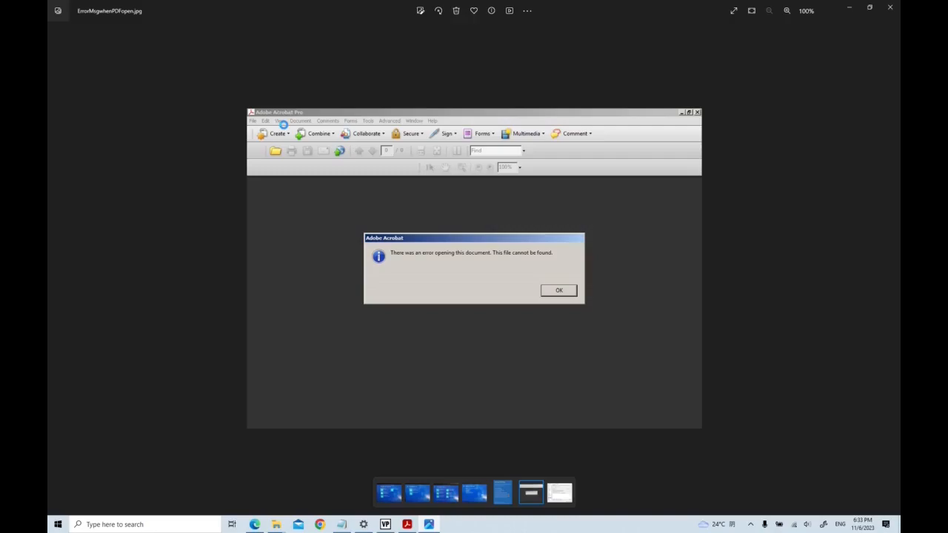
click(889, 6)
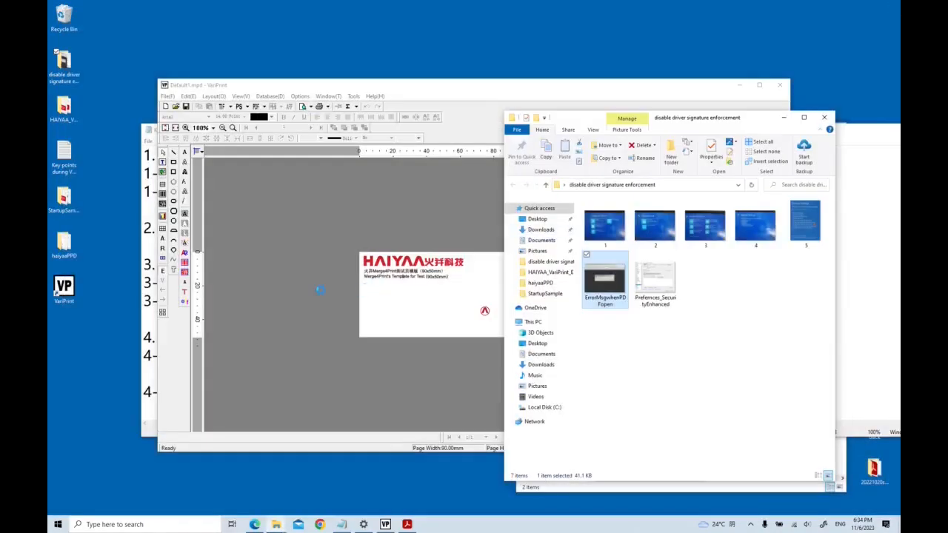
Restart VariPrint as administrator and replace the page with the HaiyaaCardSizeSingleSide PDF template from StartupSample.
double_click(166, 83)
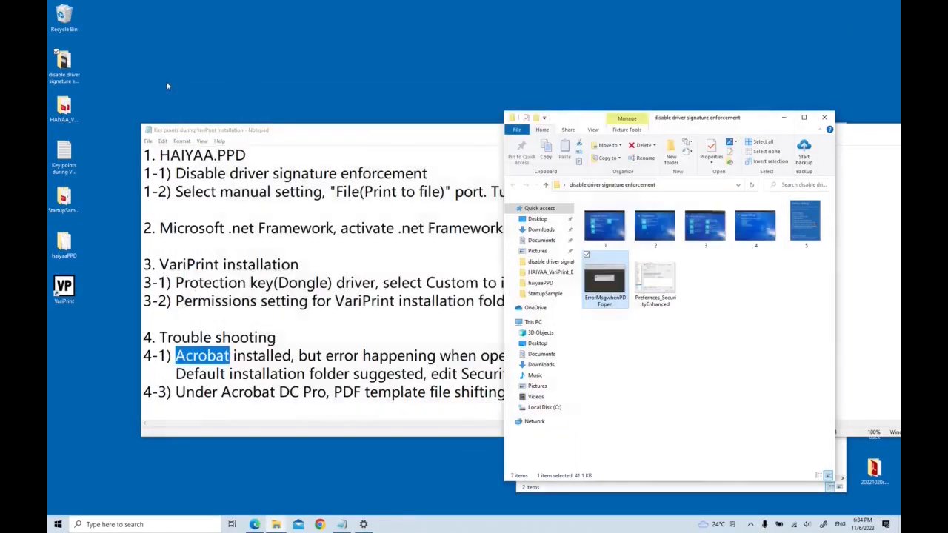
right_click(55, 281)
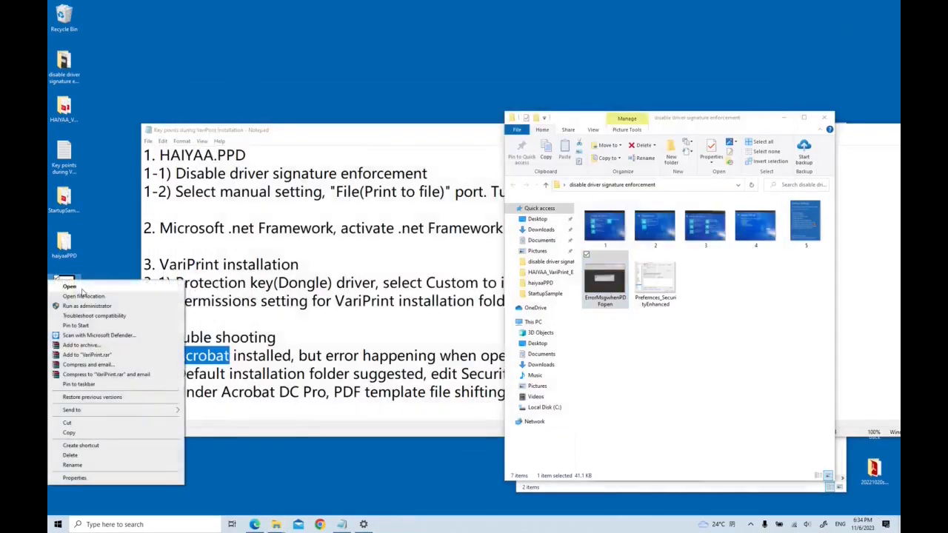
click(97, 308)
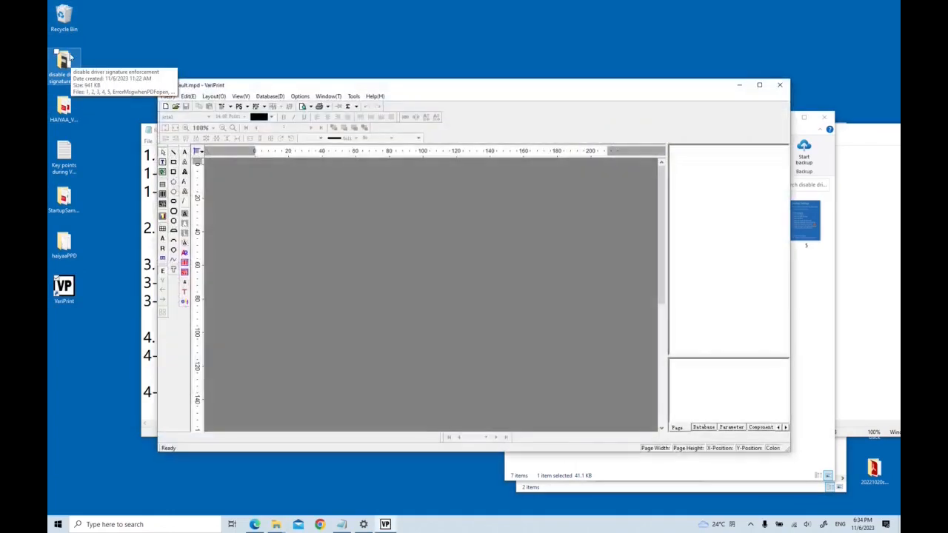
click(167, 96)
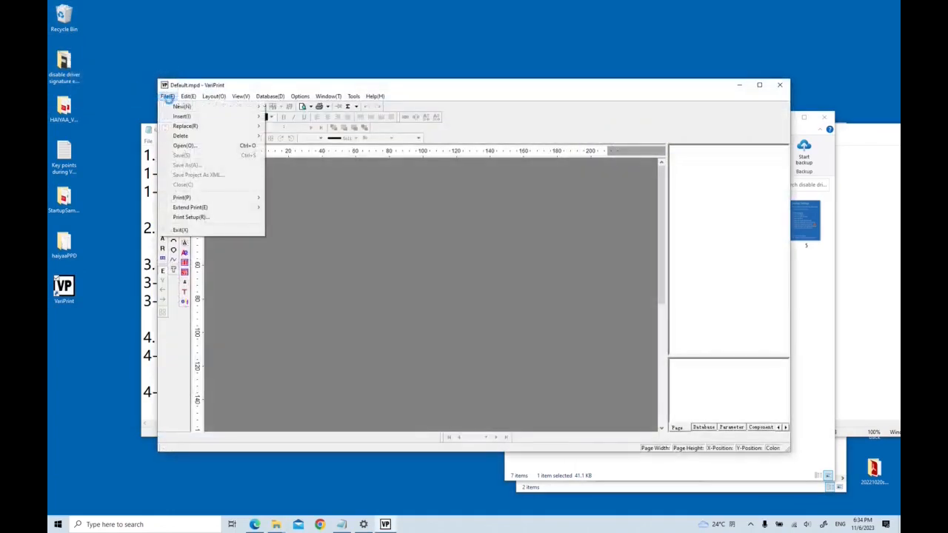
mouse_move(185, 106)
click(295, 125)
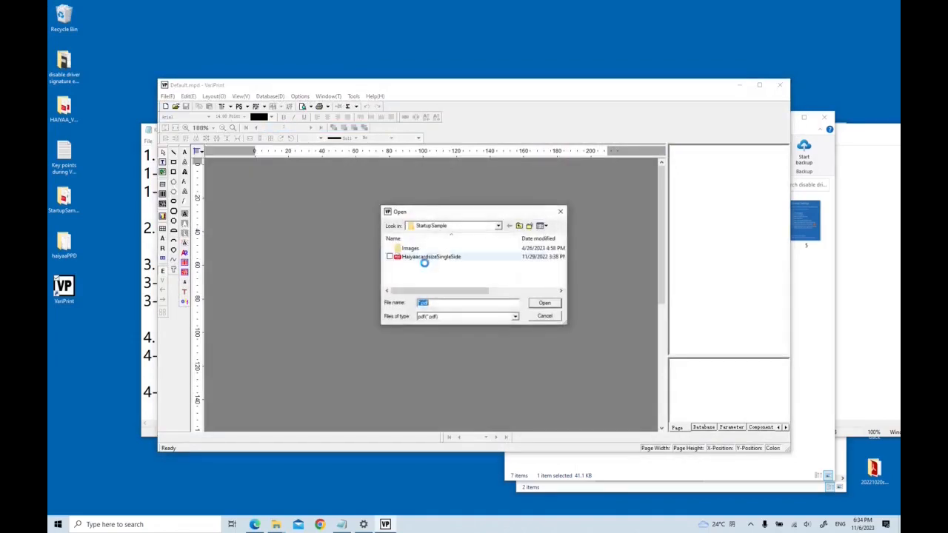
double_click(427, 256)
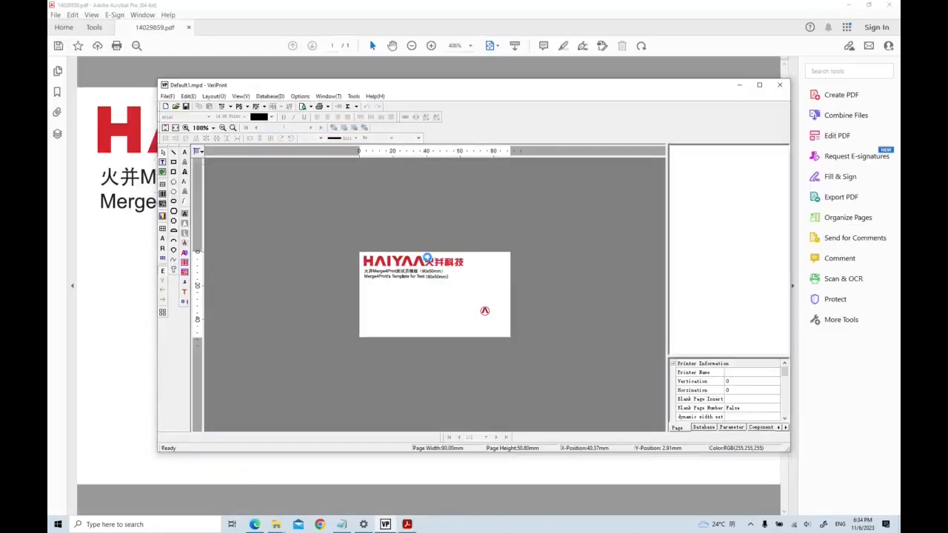
Close VariPrint and create a new project from the HaiyaaCardSizeSingleSide PDF document.
key(super)
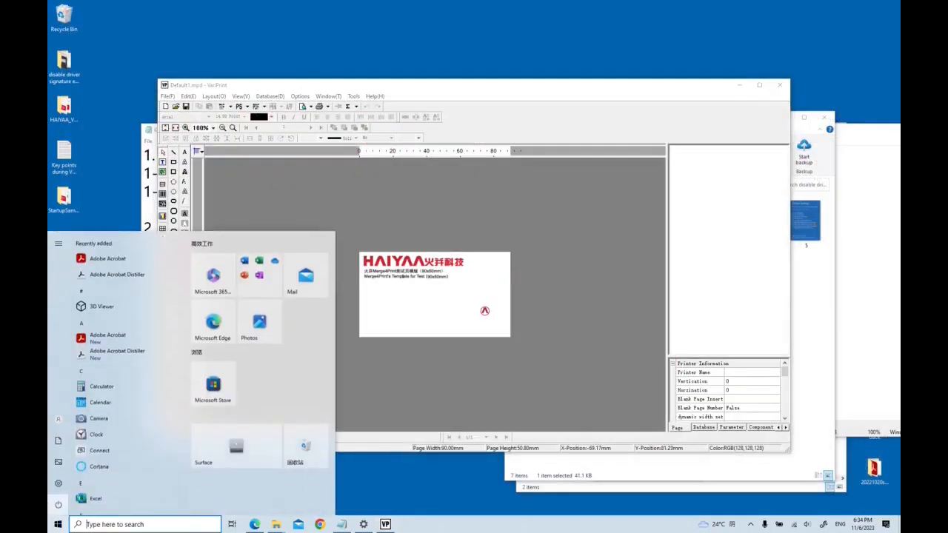
click(780, 85)
key(super)
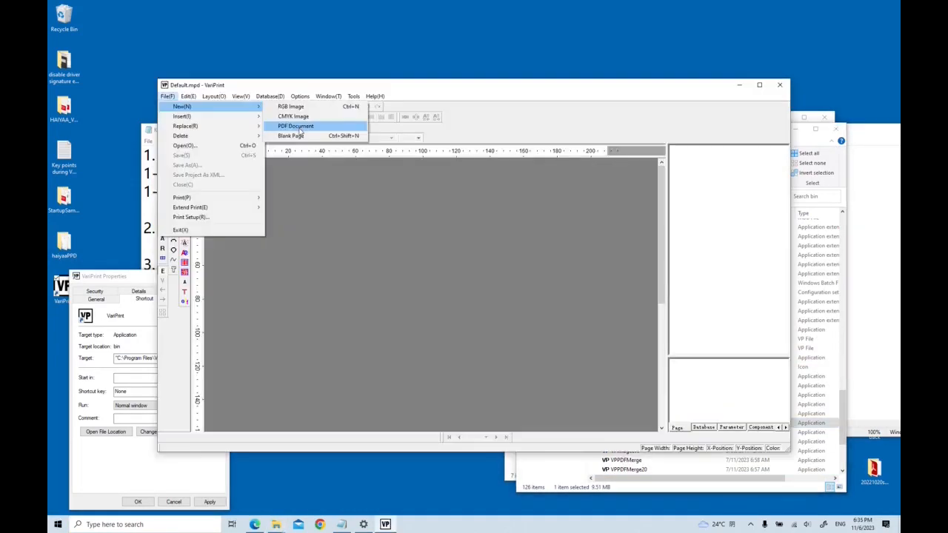
click(299, 129)
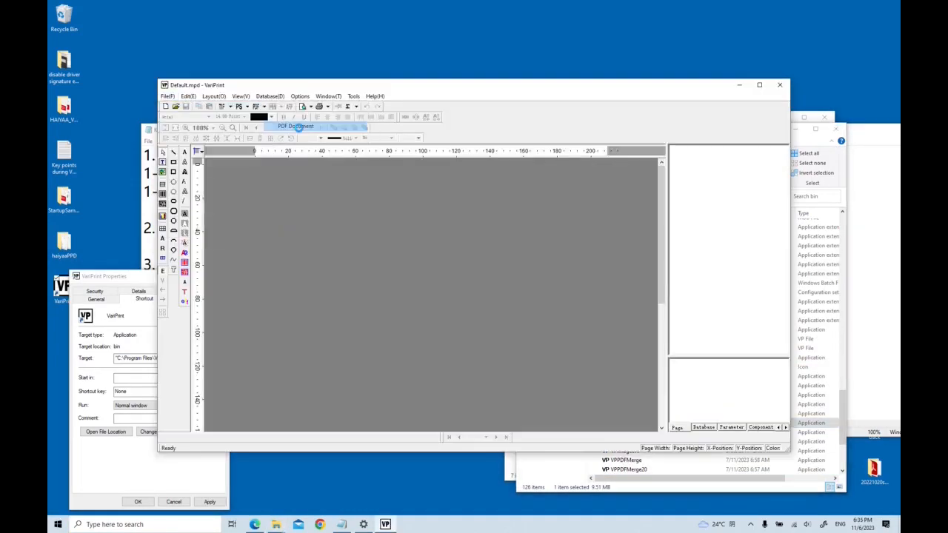
double_click(418, 257)
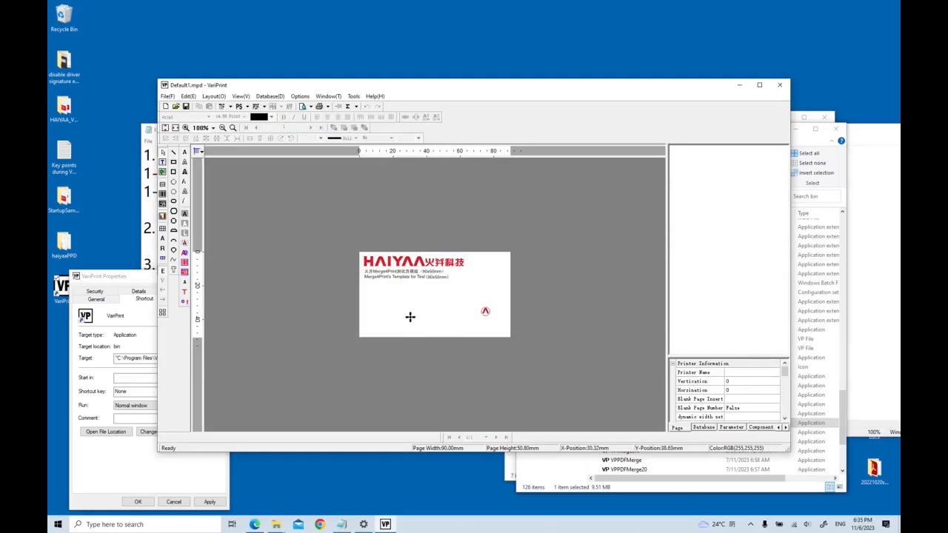
Switch to the key points notes and renumber the last troubleshooting item as 4-2.
click(341, 524)
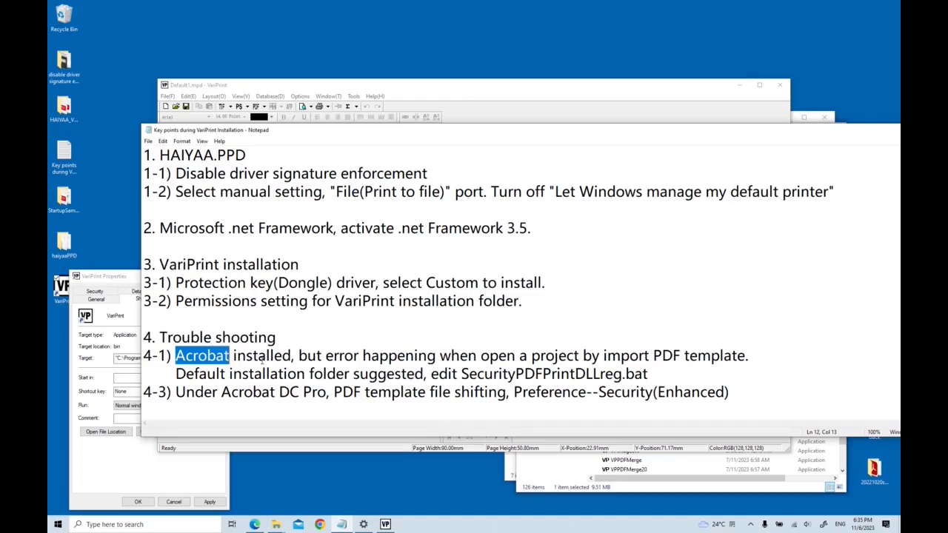
double_click(161, 392)
text(2)
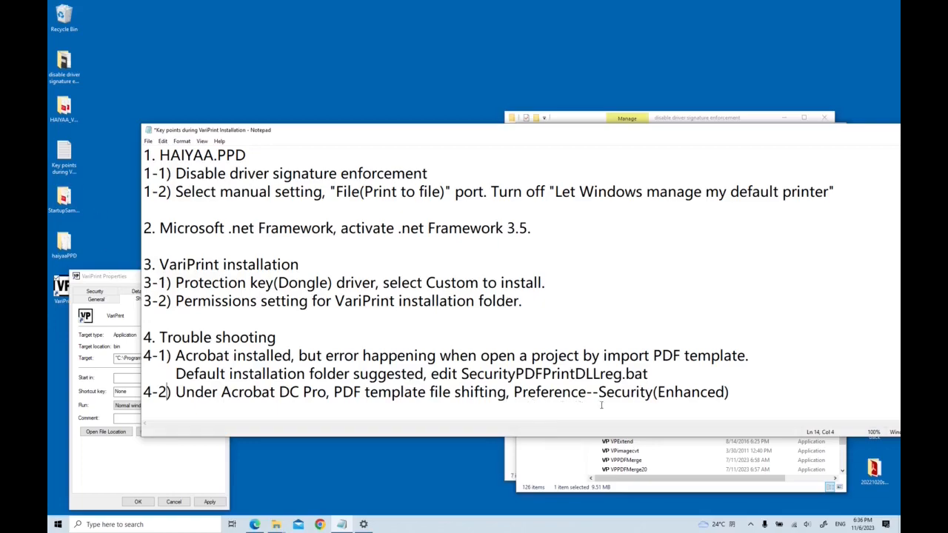
Open the Haiyaa VariPrint Installation_EN PDF from the HAIYAA_VariPrint_EN folder in Acrobat.
double_click(65, 109)
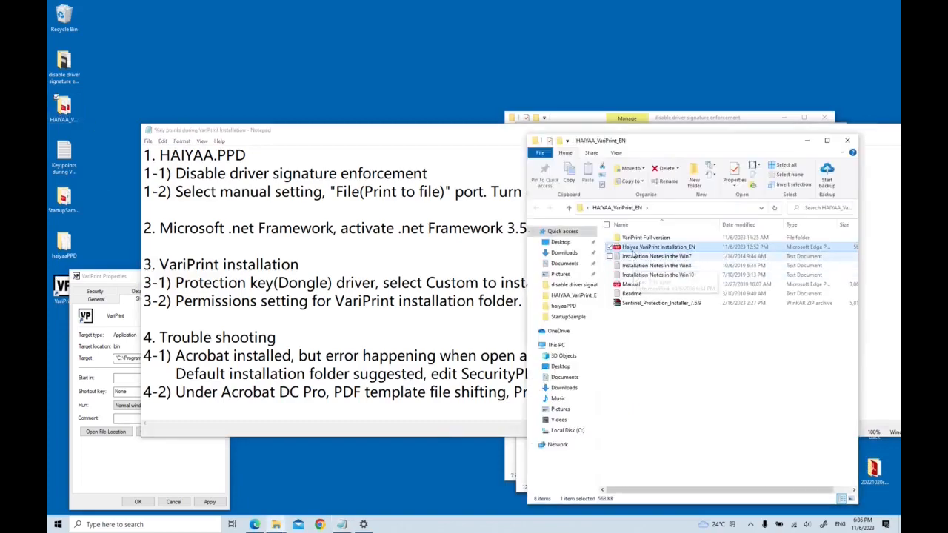
double_click(632, 250)
In Acrobat Preferences under Security (Enhanced), clear Enable Protected Mode at startup, apply it, and return to the key points notes.
click(74, 16)
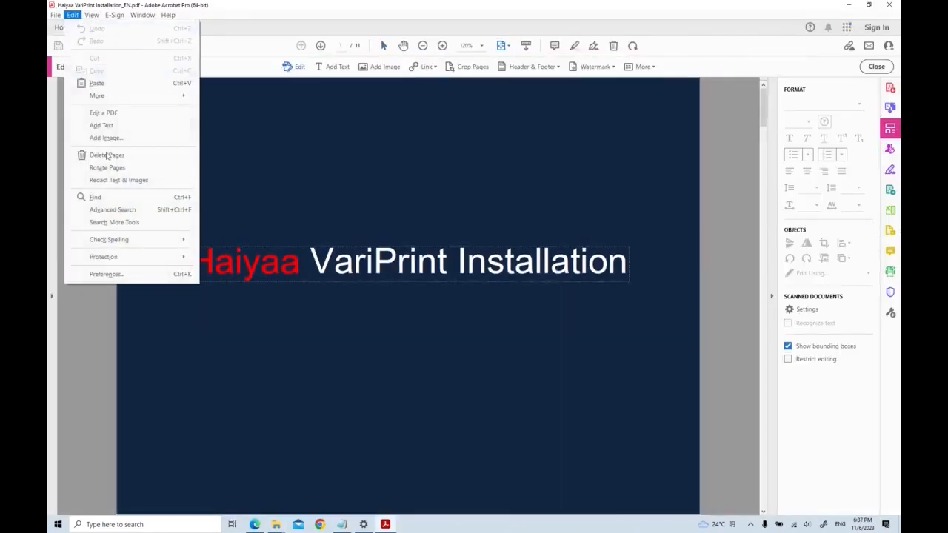
click(105, 274)
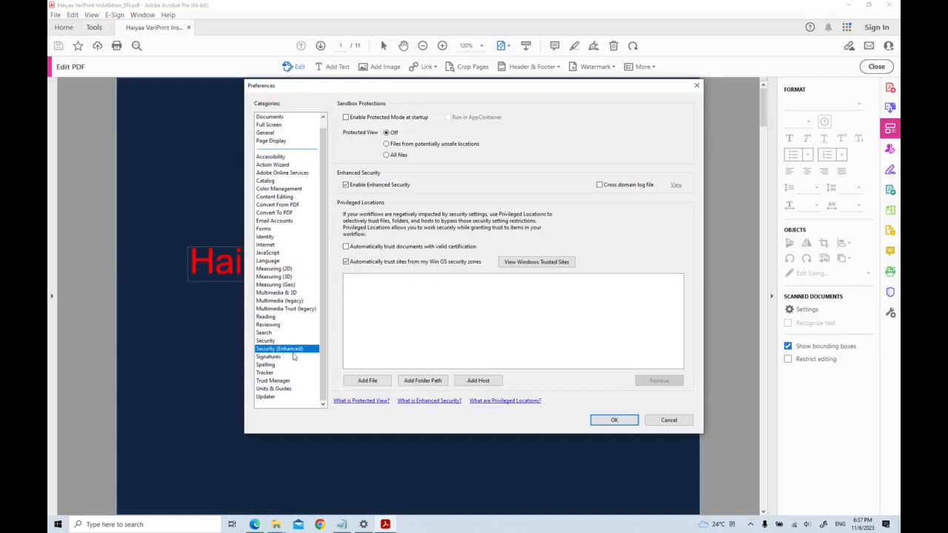
click(345, 120)
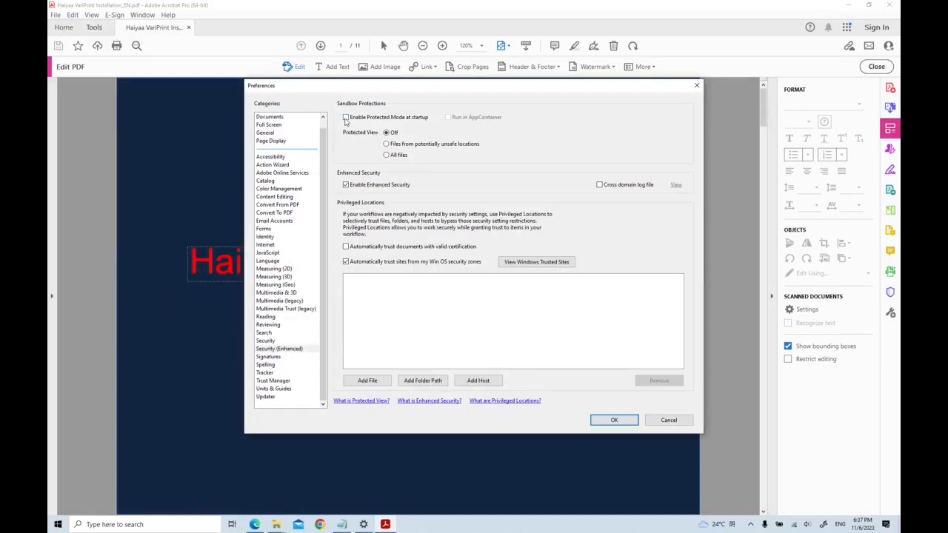
click(613, 421)
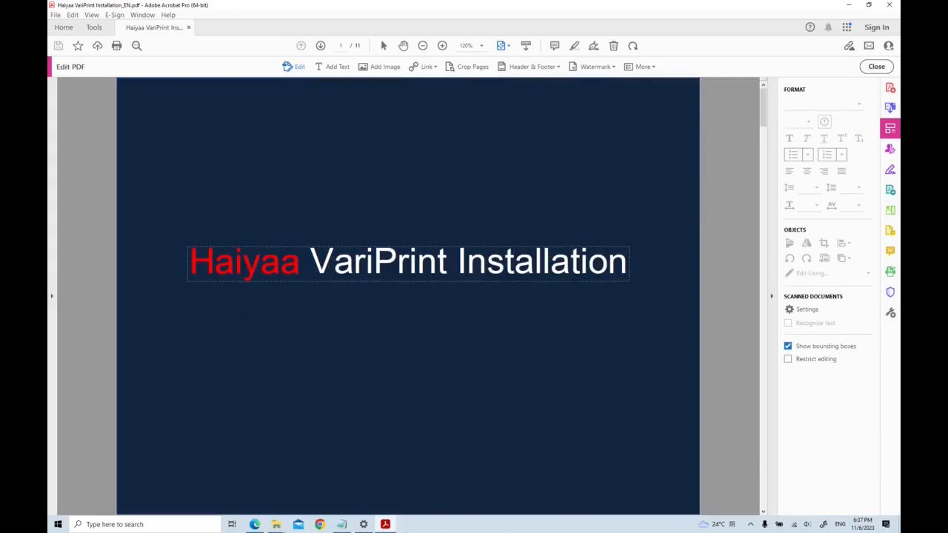
click(342, 525)
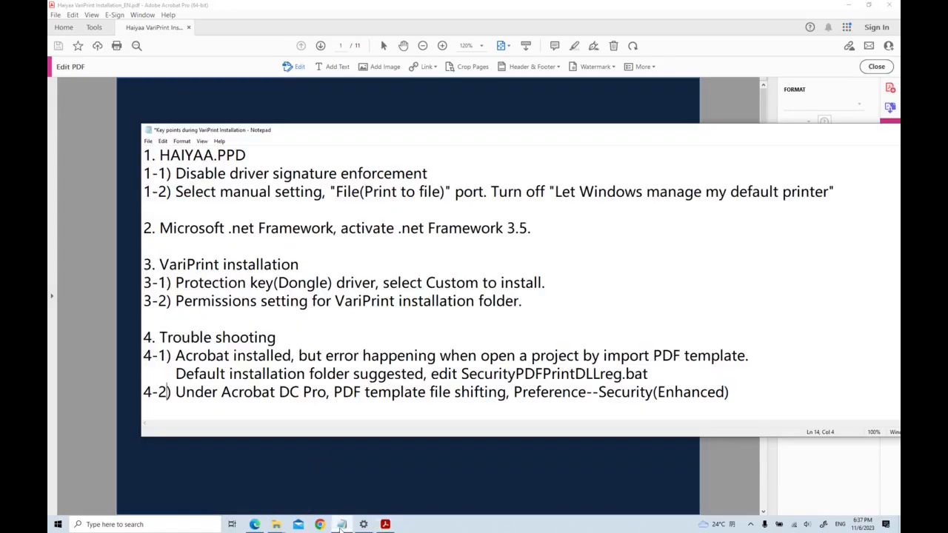